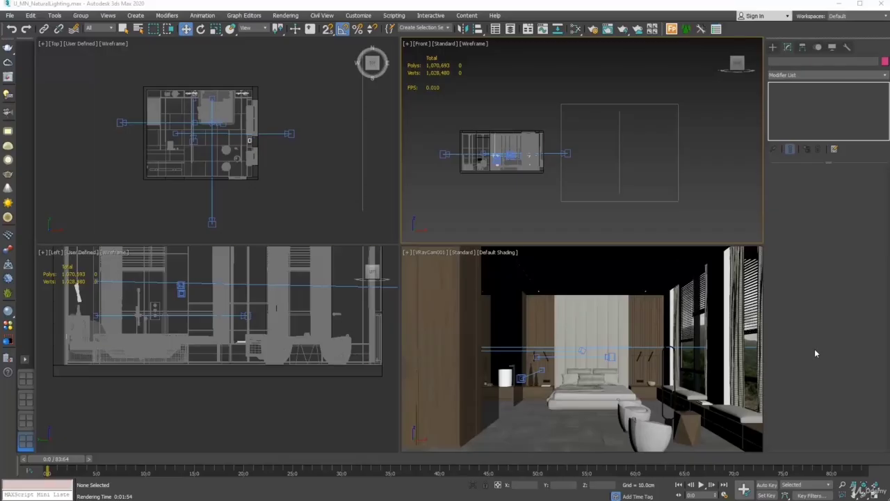
# Activate the VRayCam001 camera viewport
pyautogui.rightClick(748, 313)
# Test-render the dim camera view, then marquee-select and delete both landscape backdrop planes in Top view
pyautogui.click(623, 29)
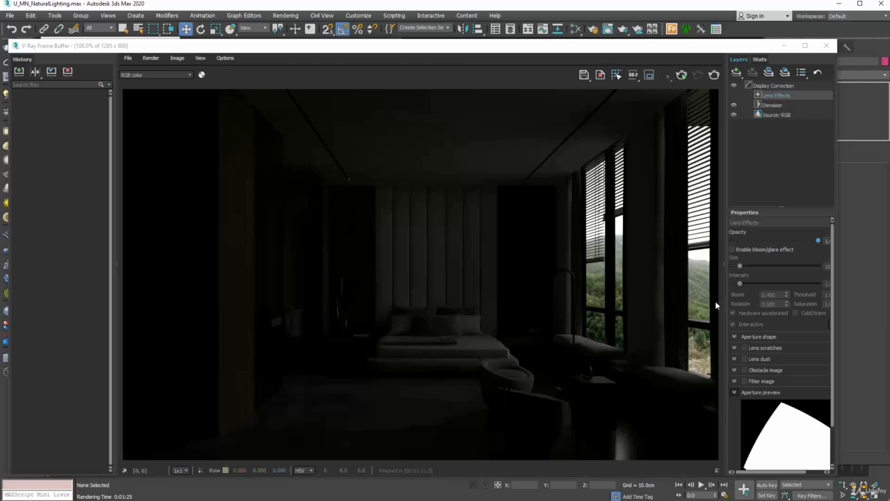
pyautogui.click(827, 46)
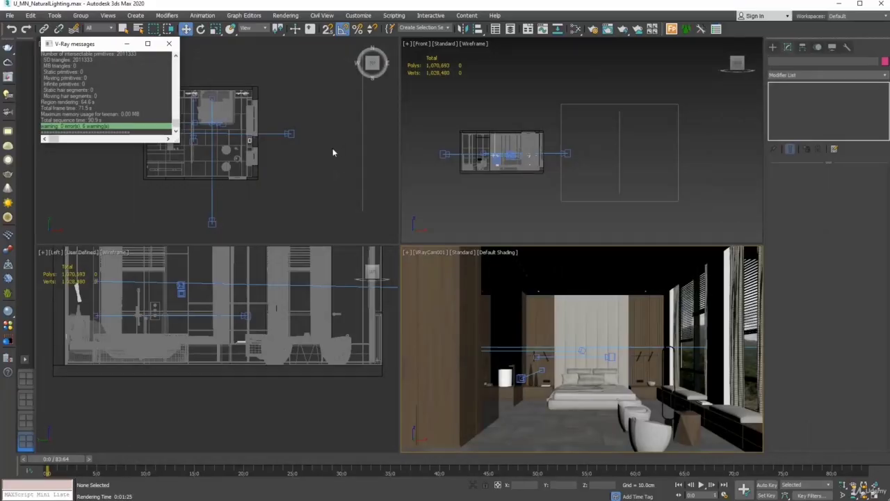
pyautogui.moveTo(332, 153); pyautogui.dragTo(333, 176, button='middle')
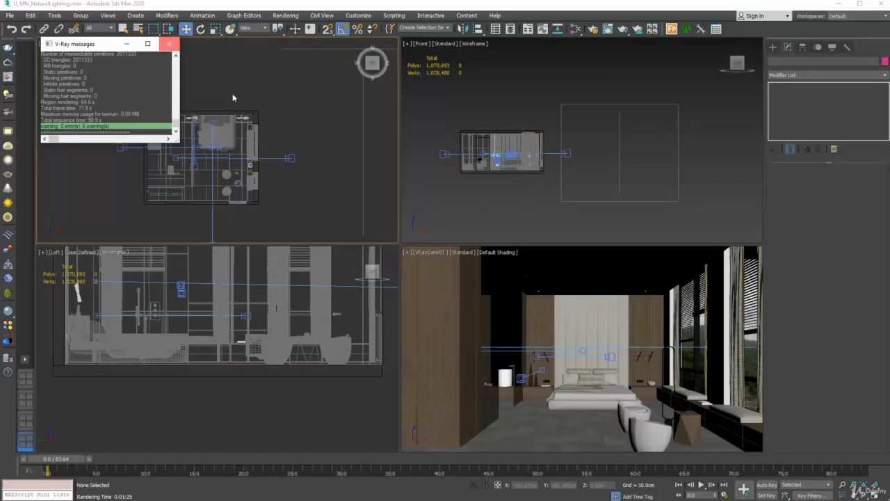
pyautogui.moveTo(306, 105); pyautogui.dragTo(282, 108, button='middle')
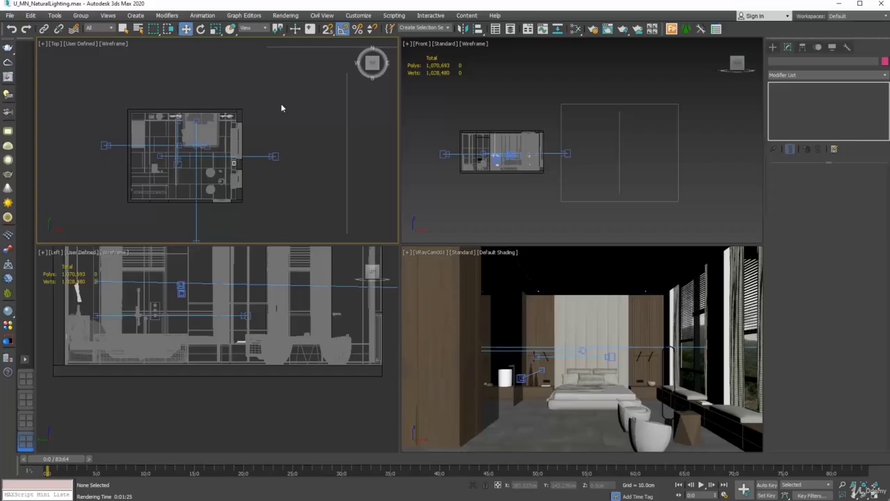
pyautogui.scroll(-2, 266, 131)
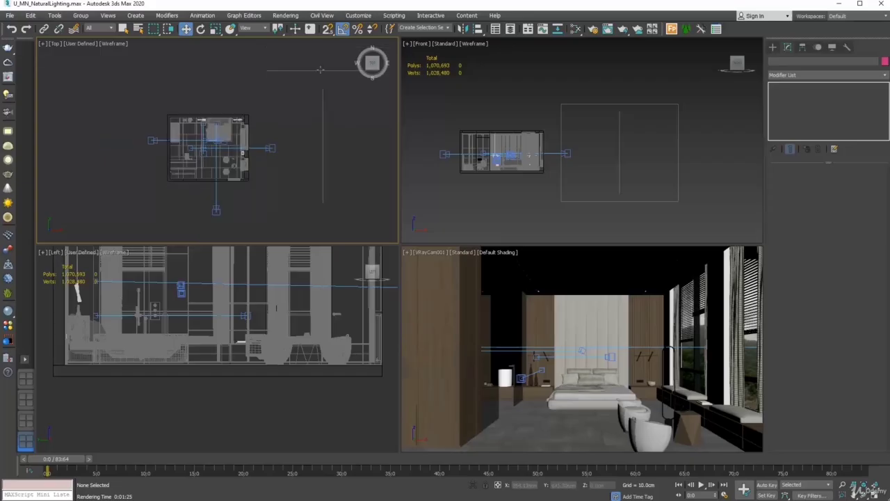
pyautogui.moveTo(336, 51); pyautogui.dragTo(310, 169)
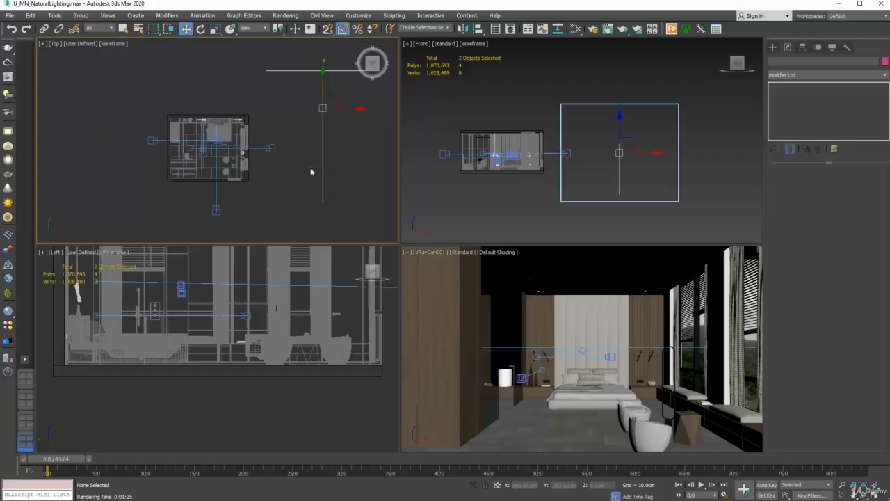
pyautogui.press('Delete')
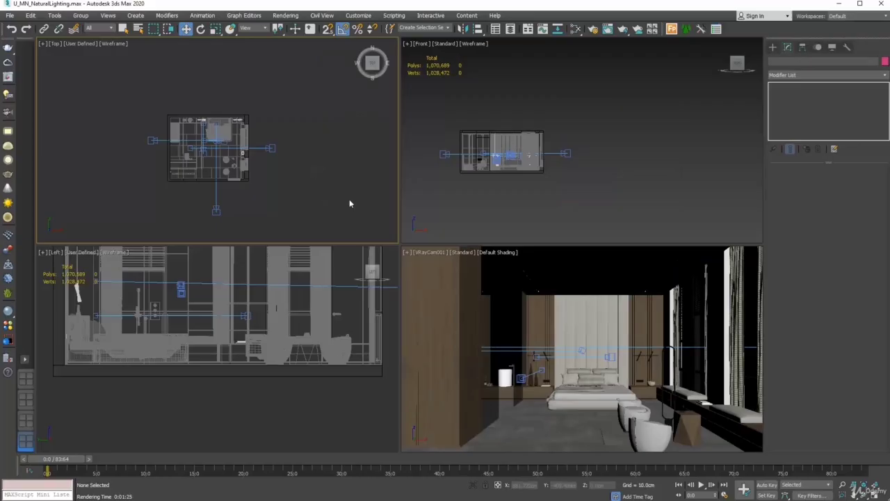
# Render the camera view without backdrops, which comes out black, then undo to restore both planes
pyautogui.rightClick(440, 289)
pyautogui.click(624, 29)
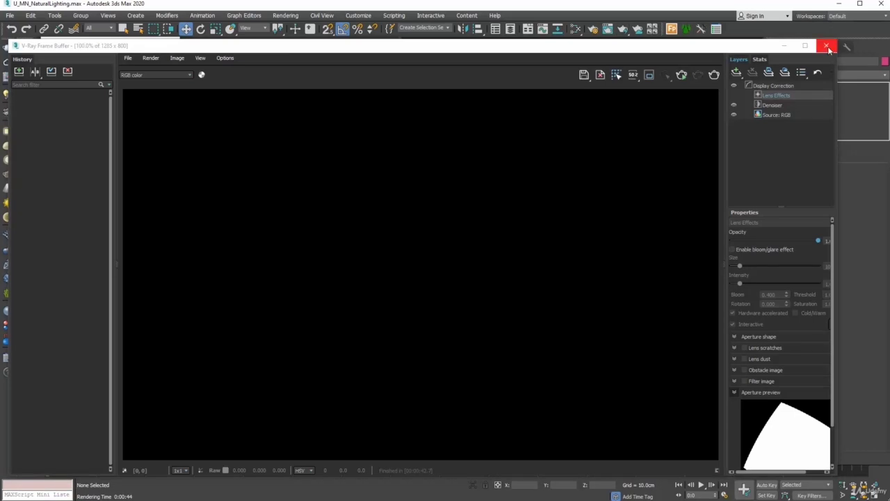
pyautogui.click(827, 48)
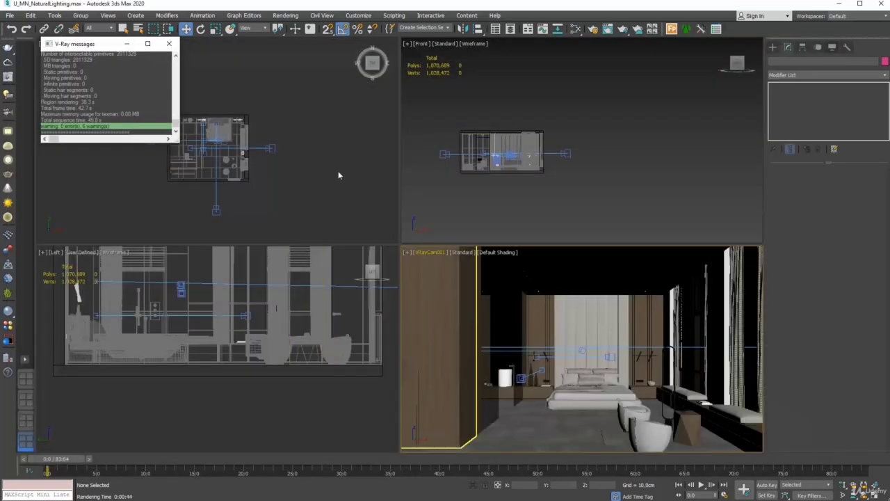
pyautogui.click(11, 29)
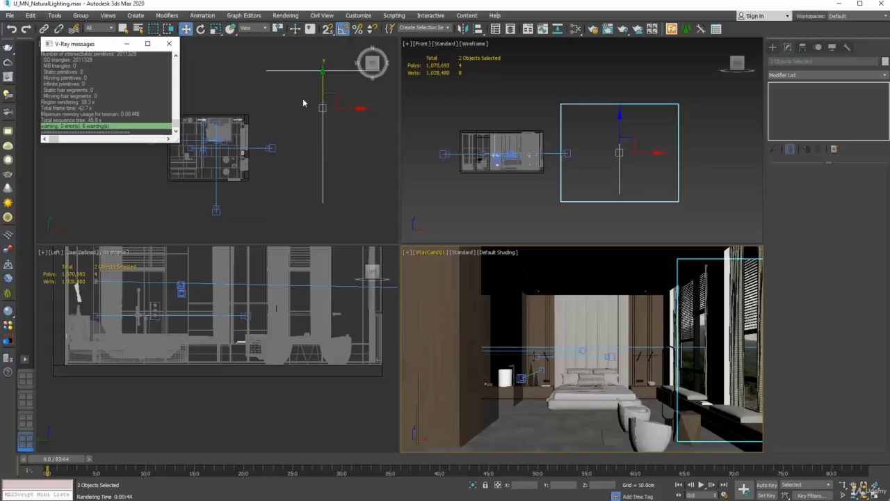
# Create a VRaySun from the V-Ray lights, dragging it in Top view to aim into the bedroom
pyautogui.click(169, 43)
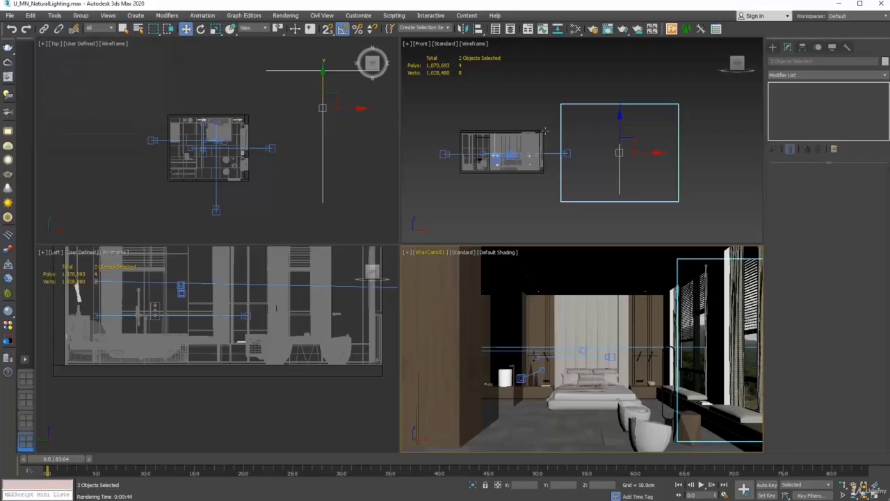
pyautogui.click(772, 48)
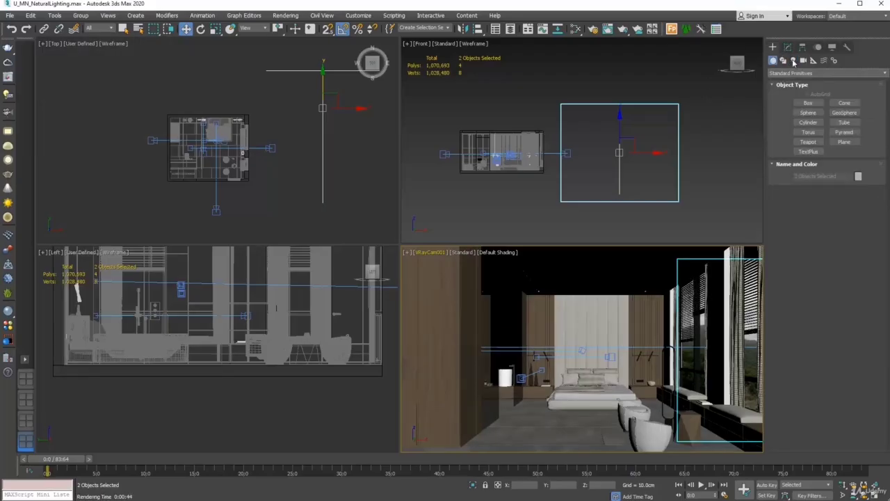
pyautogui.click(794, 61)
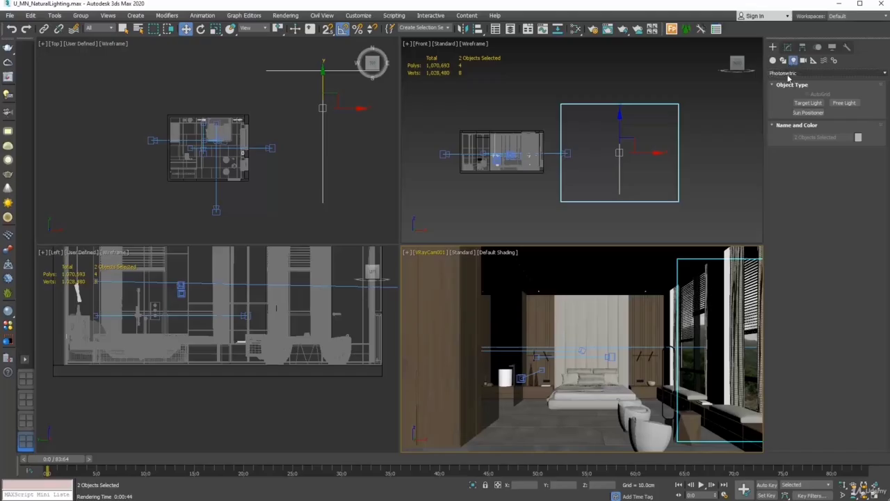
pyautogui.click(788, 74)
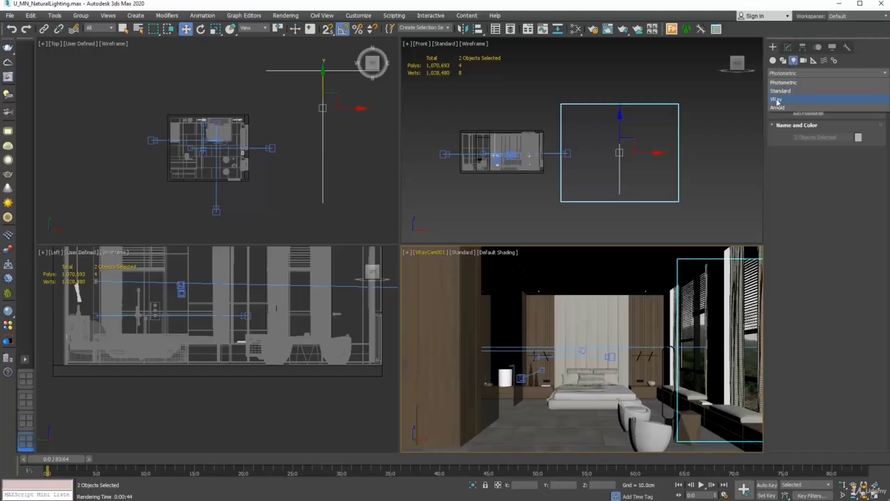
pyautogui.click(778, 102)
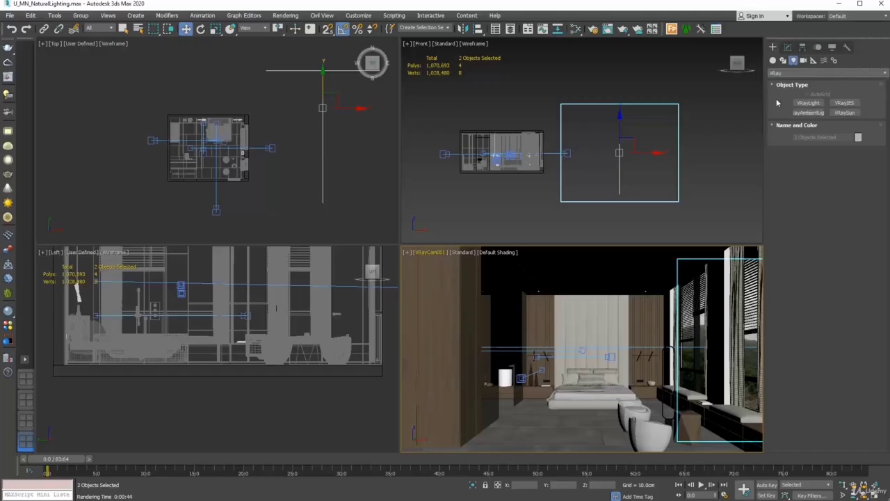
pyautogui.click(845, 113)
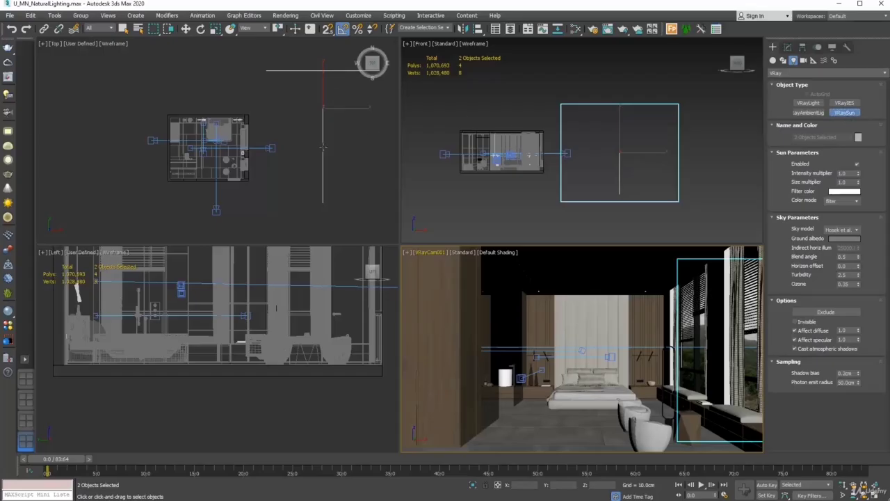
pyautogui.moveTo(302, 186); pyautogui.dragTo(176, 139)
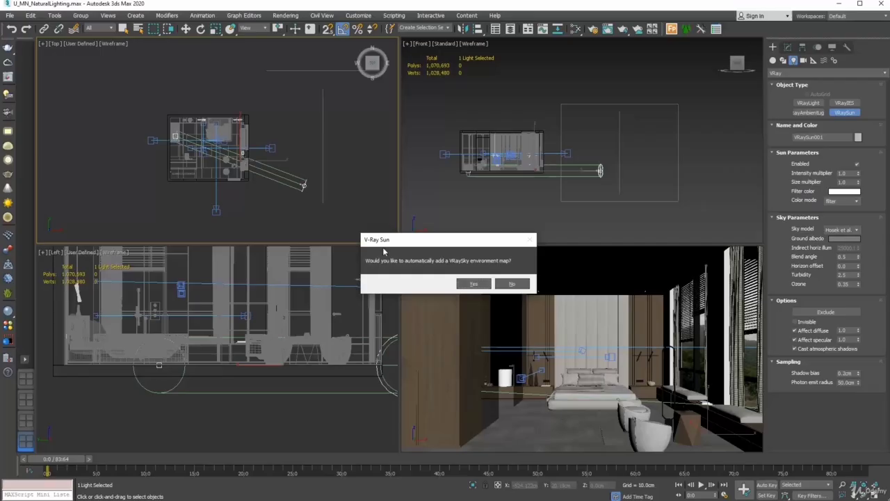
# Accept adding the VRaySky environment map and make the Front viewport active
pyautogui.click(476, 284)
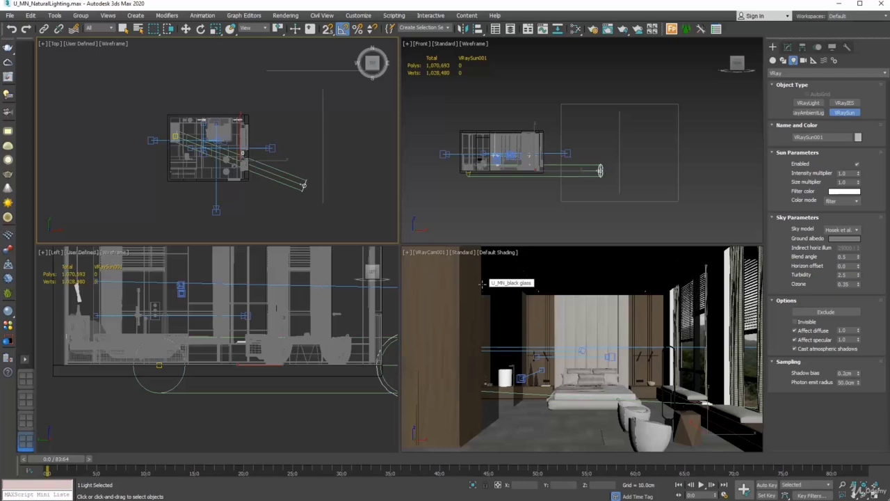
pyautogui.rightClick(603, 178)
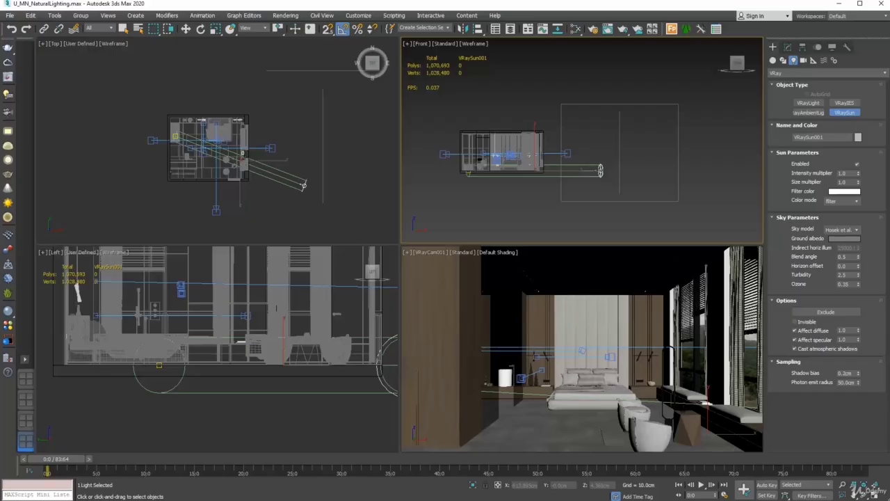
# Move VRaySun001 up to Z 400 cm and render the sunlit camera view
pyautogui.click(186, 29)
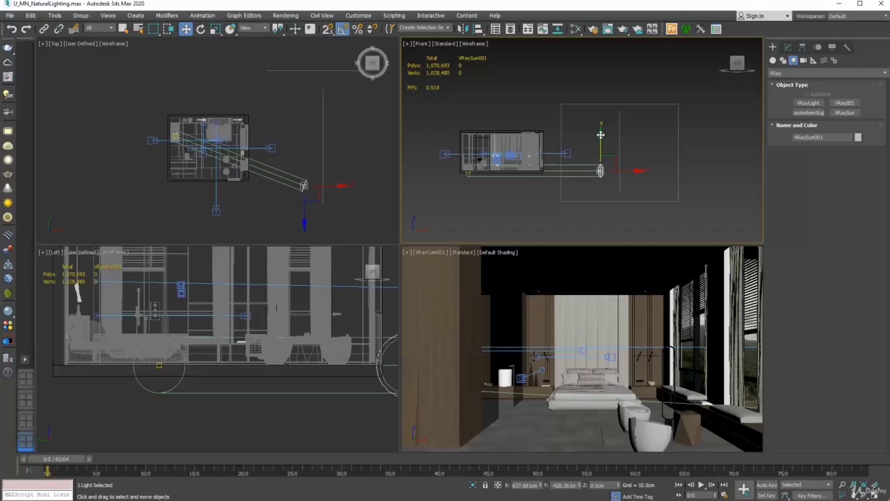
pyautogui.moveTo(601, 135); pyautogui.dragTo(605, 88)
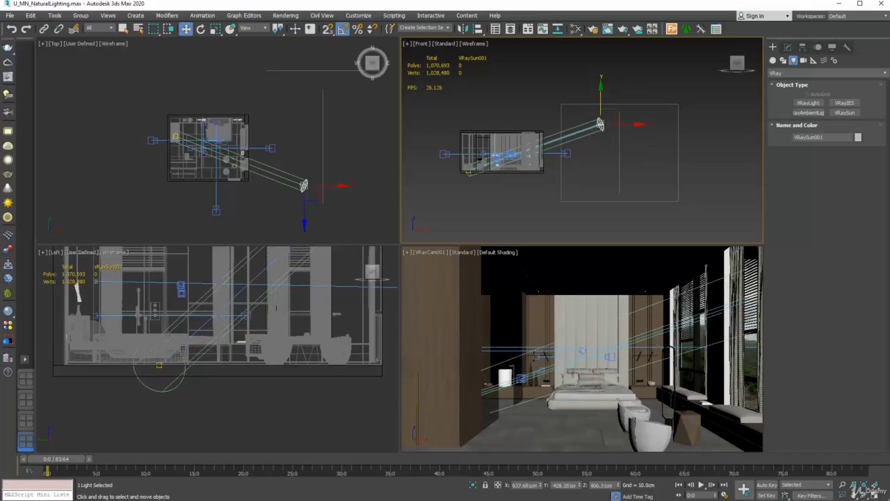
pyautogui.doubleClick(599, 485)
pyautogui.write('400')
pyautogui.press('Return')
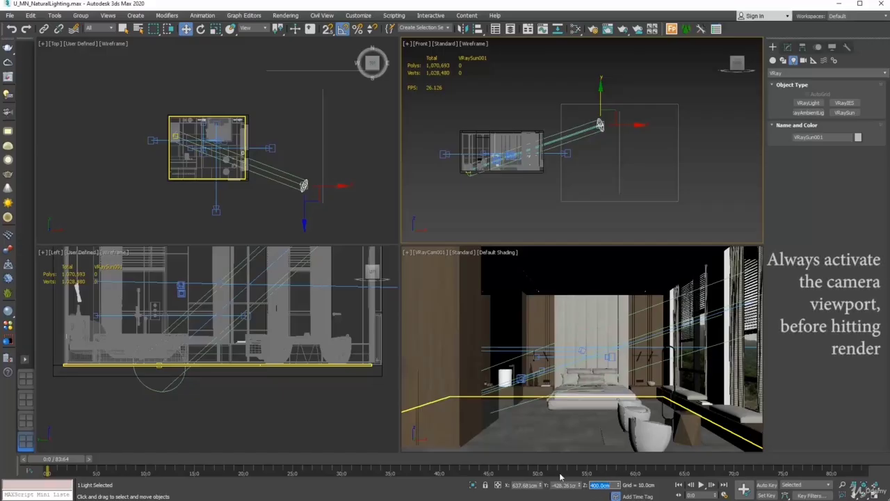
pyautogui.click(510, 305)
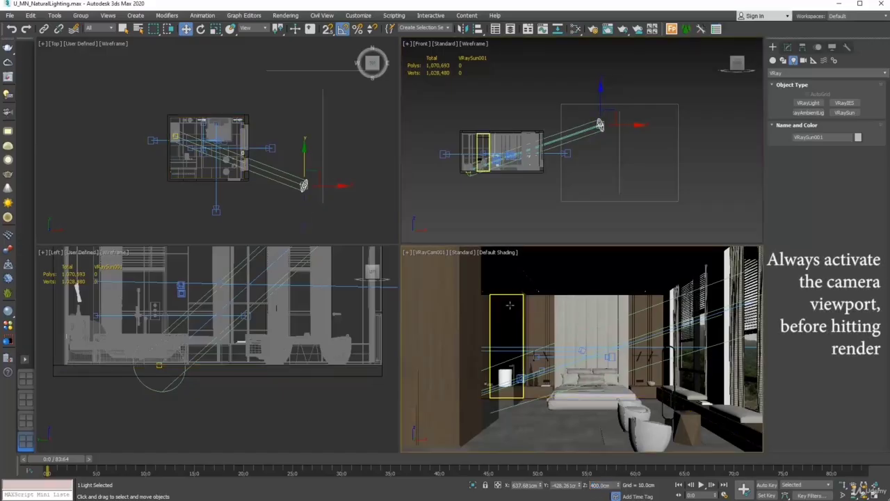
pyautogui.click(623, 29)
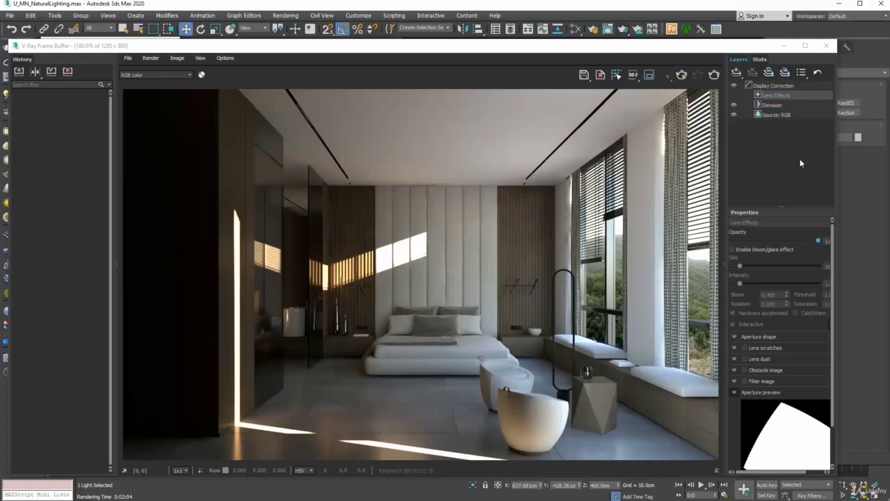
# Close the render and log windows, select VRaySun001 and show its Modify settings
pyautogui.click(827, 45)
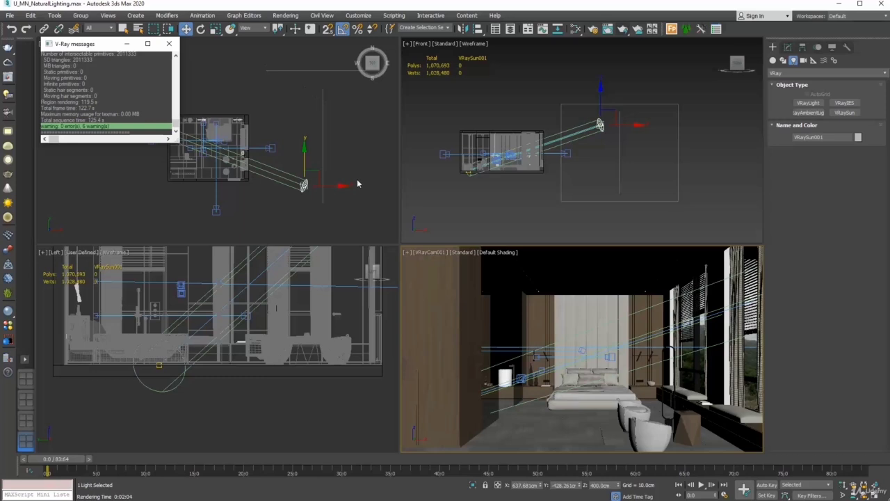
pyautogui.click(169, 44)
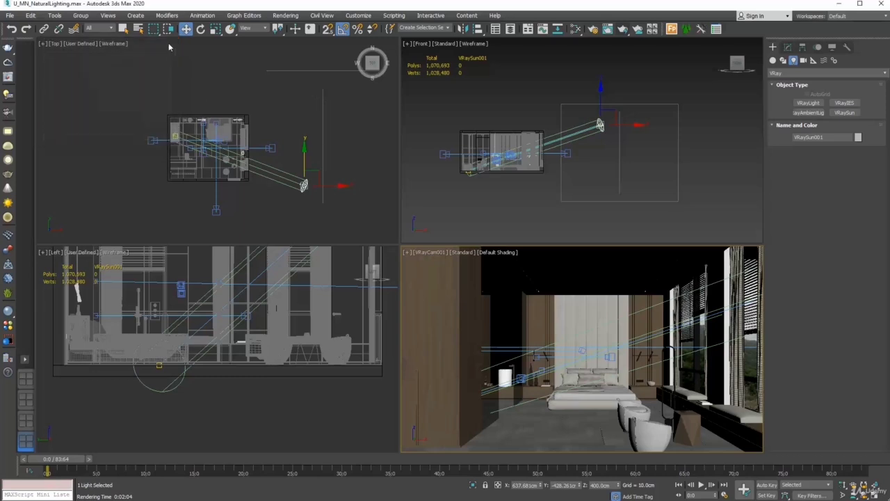
pyautogui.click(300, 114)
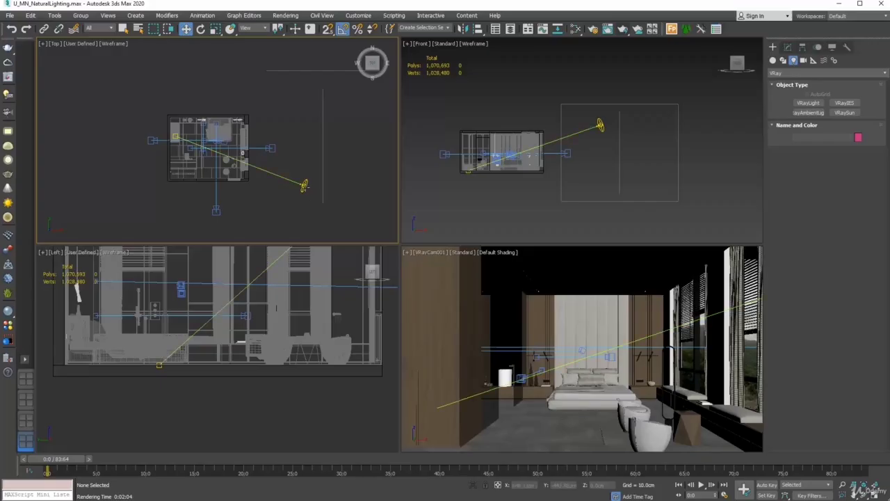
pyautogui.click(304, 185)
pyautogui.click(789, 48)
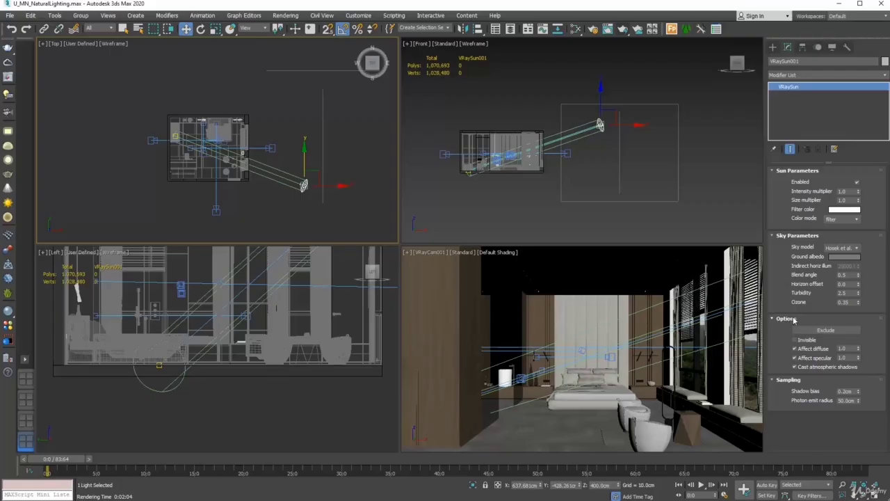
# Add U_MN_background 01 and 02 to VRaySun001's Exclude list and confirm
pyautogui.click(844, 331)
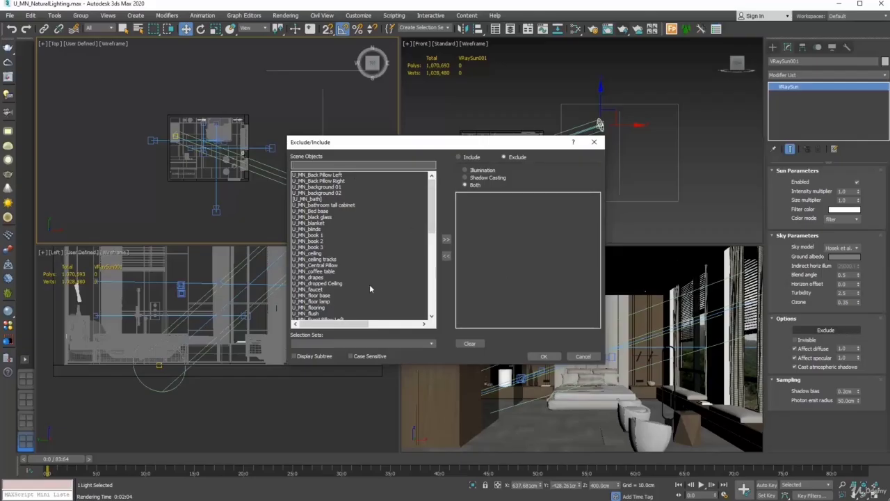
pyautogui.click(327, 187)
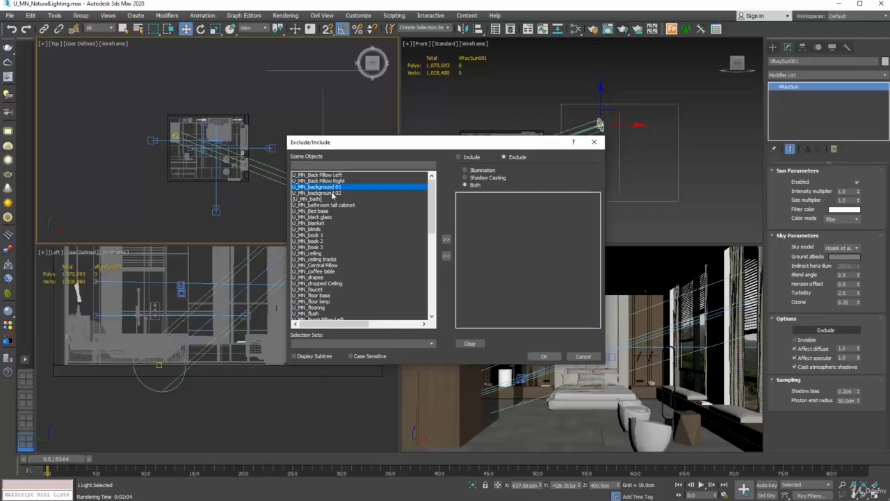
pyautogui.keyDown('ctrl'); pyautogui.click(332, 193); pyautogui.keyUp('ctrl')
pyautogui.click(447, 240)
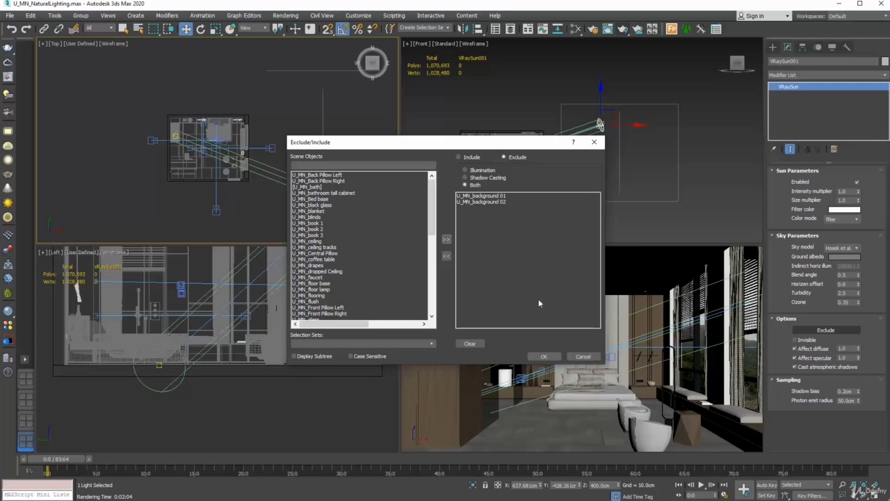
pyautogui.click(537, 356)
pyautogui.rightClick(537, 355)
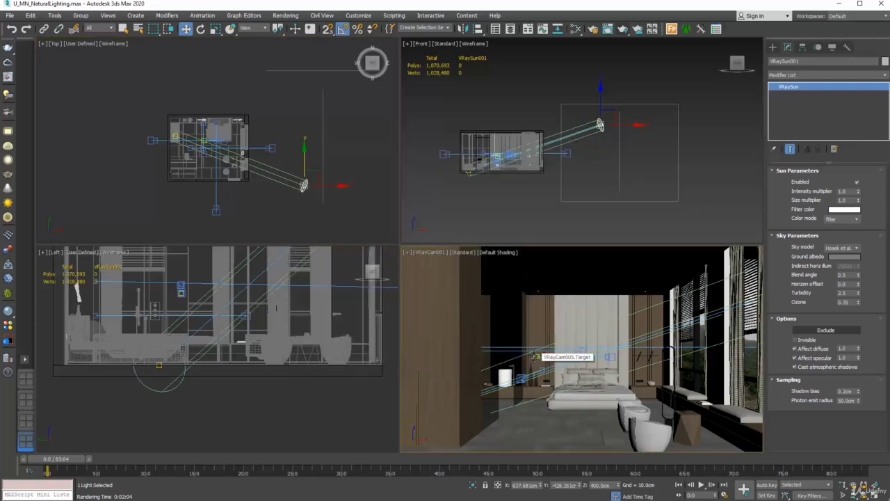
# Render the bedroom camera view and display the effectsResult channel
pyautogui.click(622, 29)
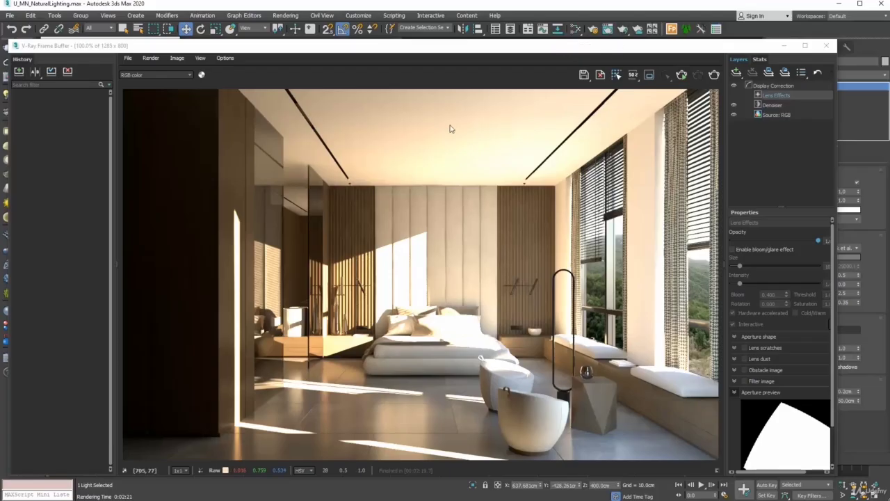
pyautogui.click(146, 75)
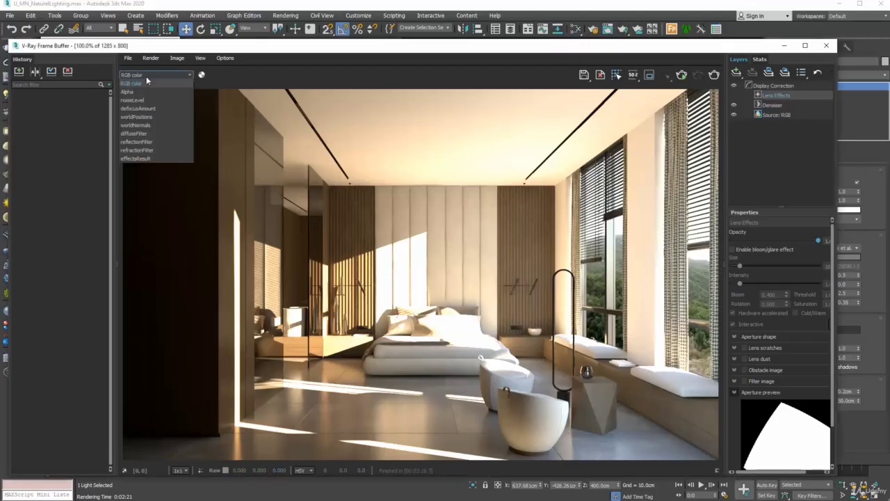
pyautogui.click(138, 159)
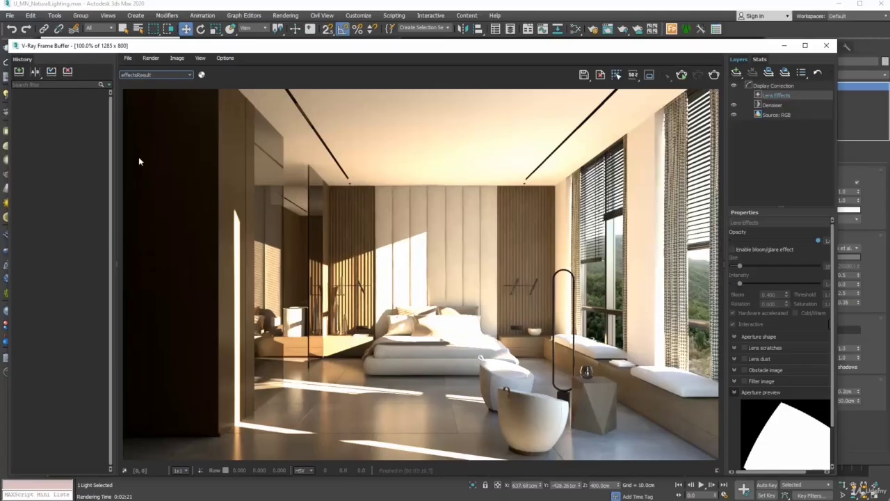
# Save the render to history with the note 'H 400cm', then close the frame buffer
pyautogui.click(19, 72)
pyautogui.rightClick(51, 119)
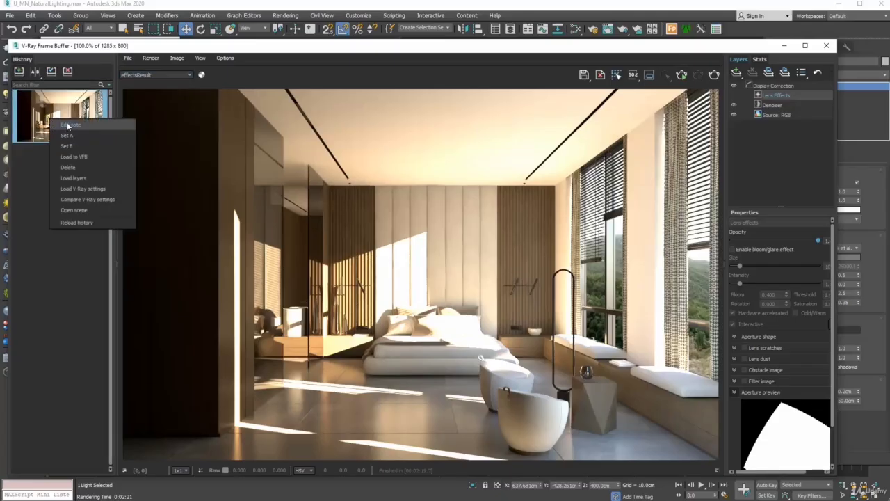
pyautogui.click(68, 125)
pyautogui.write('H 400cm')
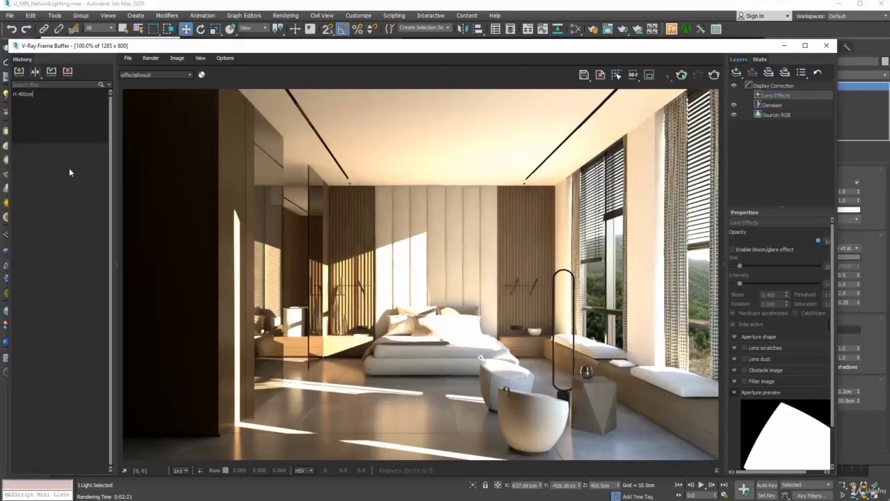
pyautogui.click(69, 169)
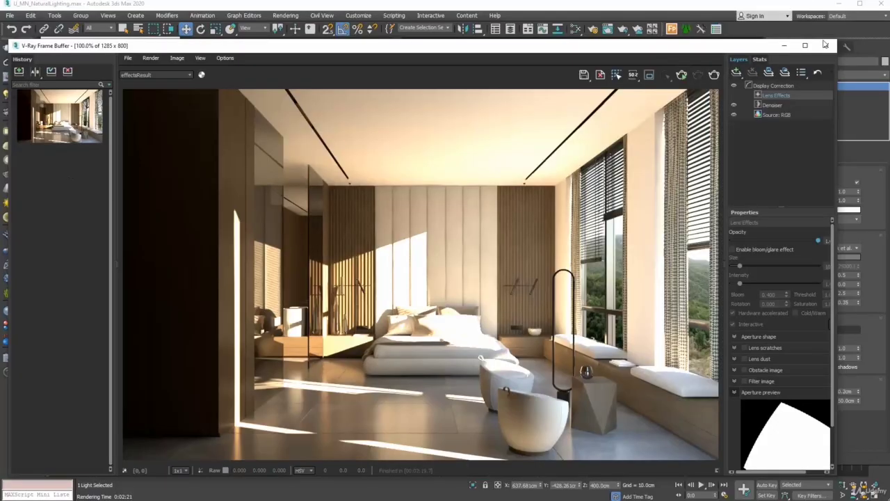
pyautogui.click(826, 45)
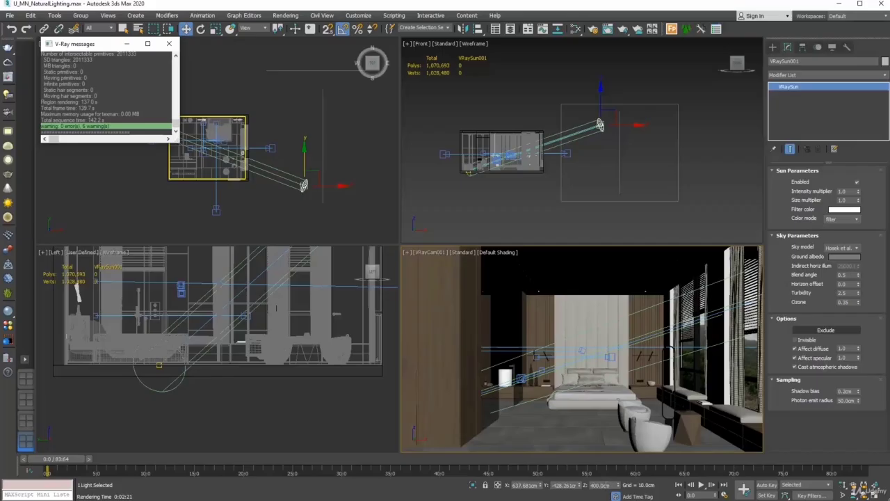
# Set the sun's Z height to 800 cm and re-render the camera view
pyautogui.write('800')
pyautogui.press('Return')
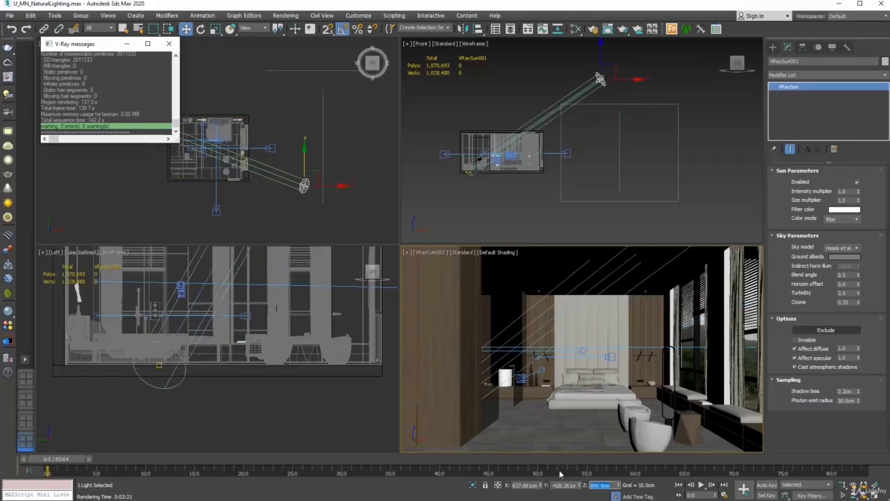
pyautogui.click(622, 29)
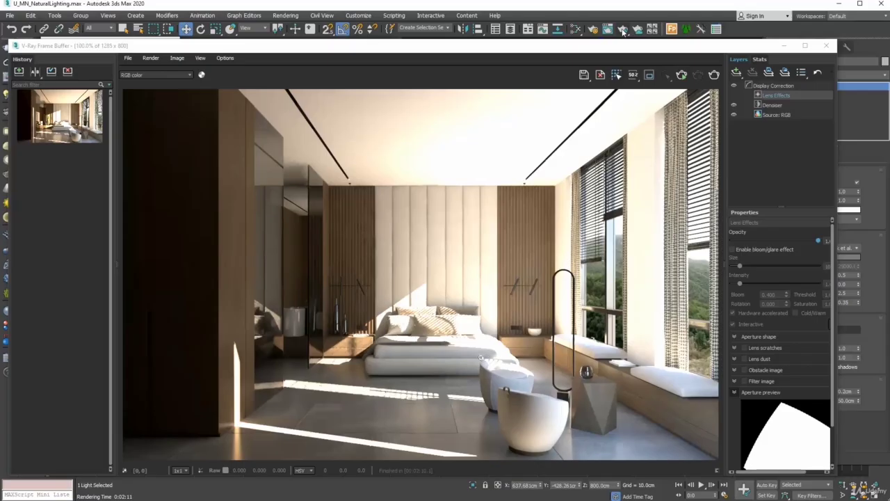
# Show the effectsResult channel and save the 800 cm render to history
pyautogui.click(155, 74)
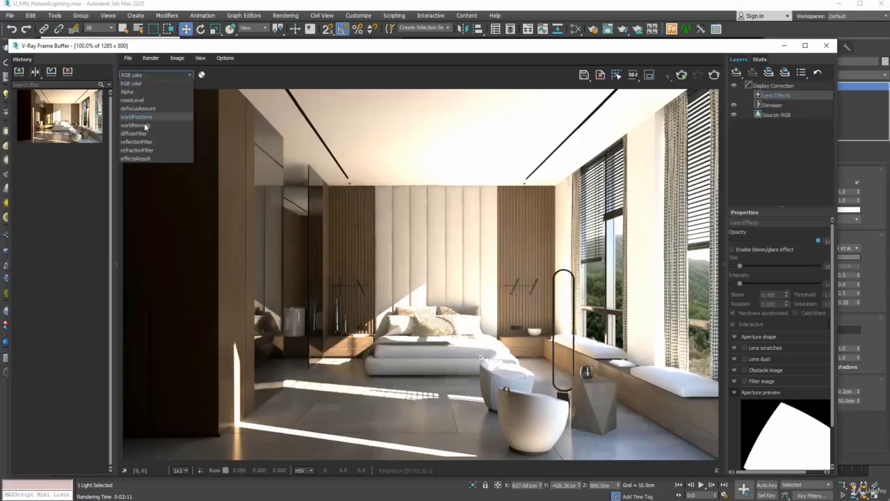
pyautogui.click(147, 159)
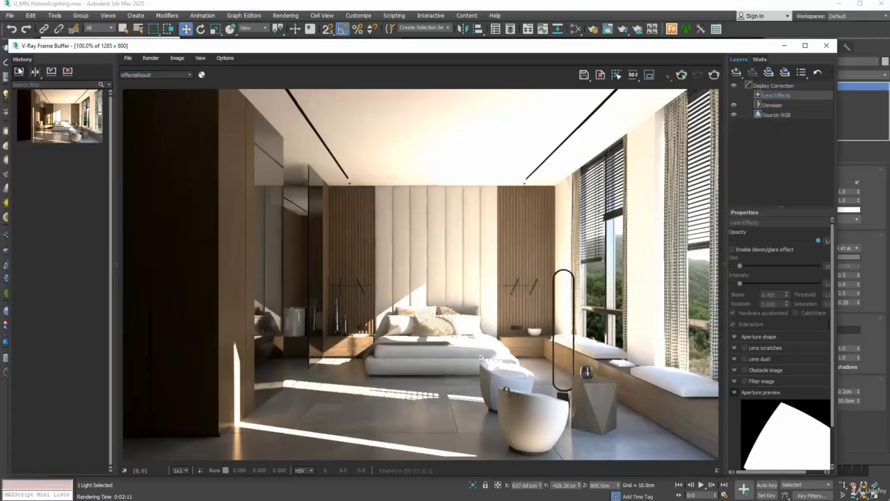
pyautogui.click(19, 71)
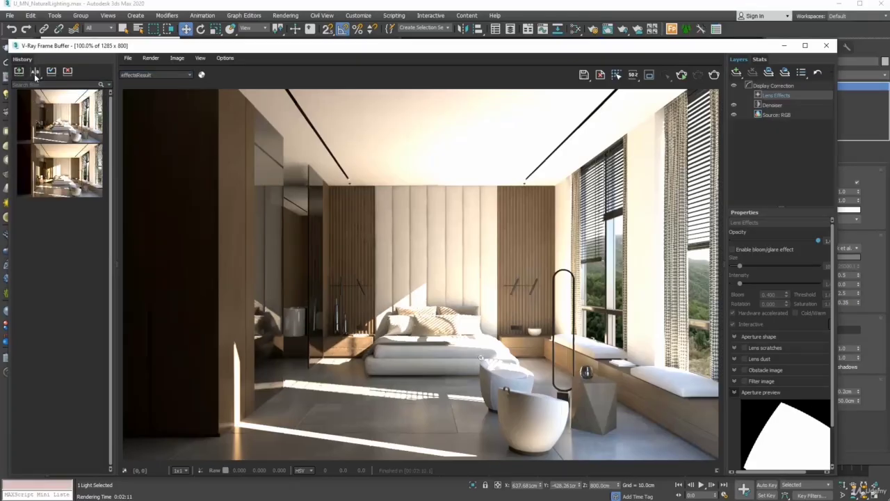
# A/B compare the 800 cm render against the 400 cm render with a wipe, then close the frame buffer
pyautogui.click(36, 74)
pyautogui.click(86, 116)
pyautogui.click(39, 175)
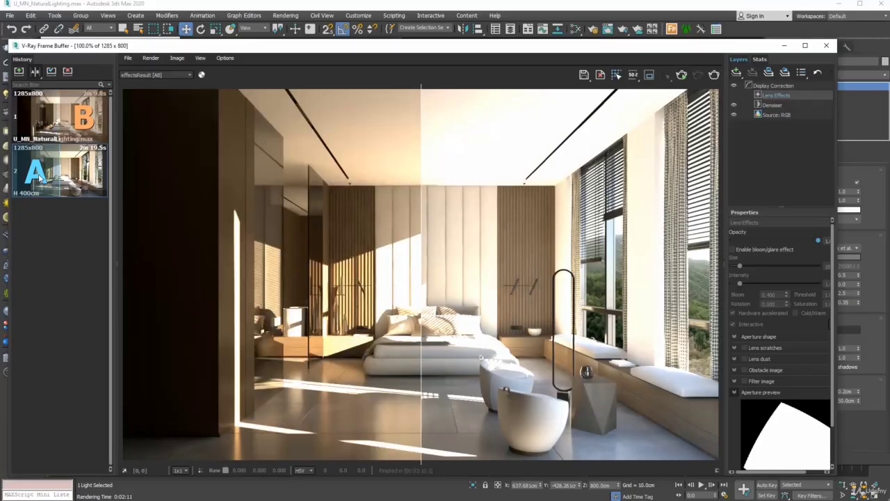
pyautogui.moveTo(420, 169); pyautogui.dragTo(689, 147)
pyautogui.click(826, 46)
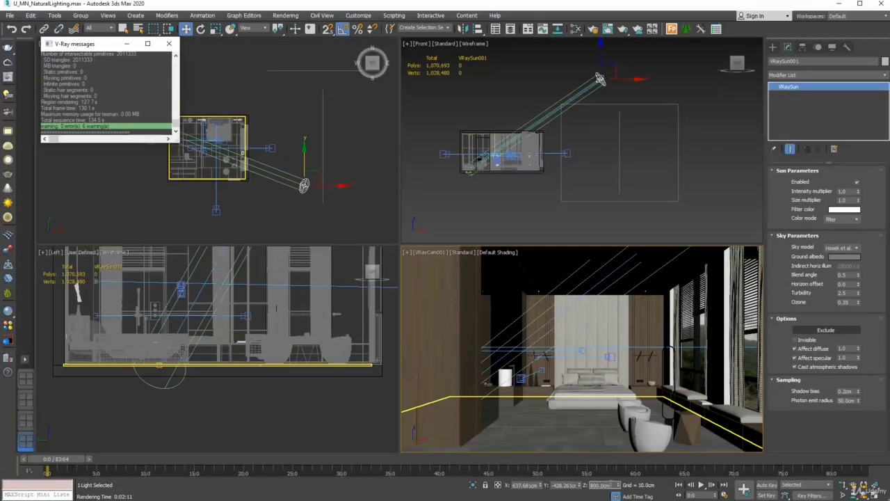
# Lower VRaySun001 to a 180 cm height and render the bedroom camera view
pyautogui.write('10')
pyautogui.press('Return')
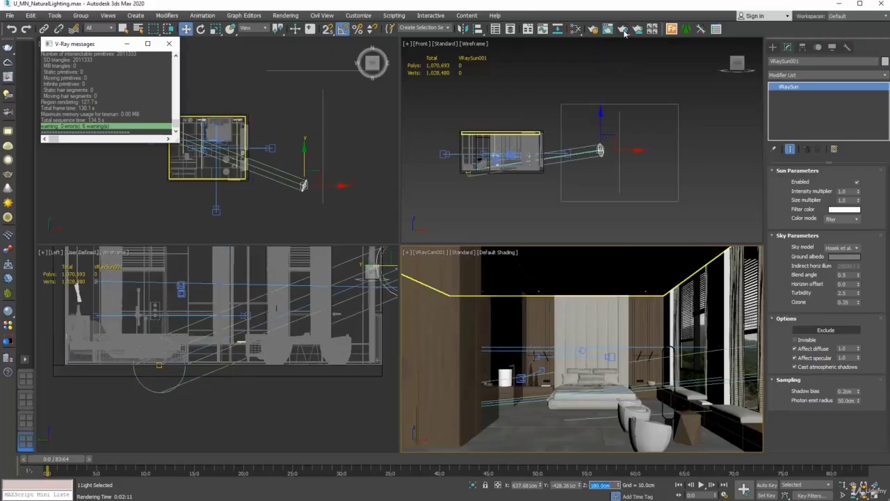
pyautogui.click(624, 31)
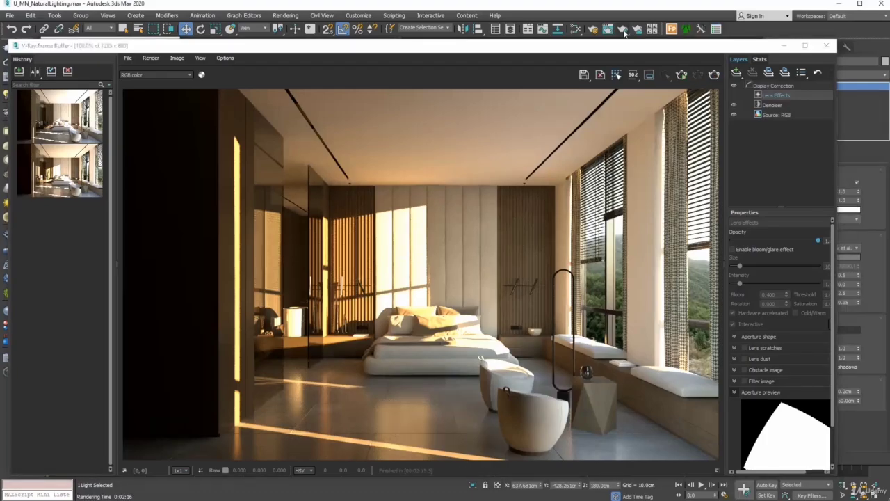
# Show the effectsResult channel and save the 180 cm render to history
pyautogui.click(165, 75)
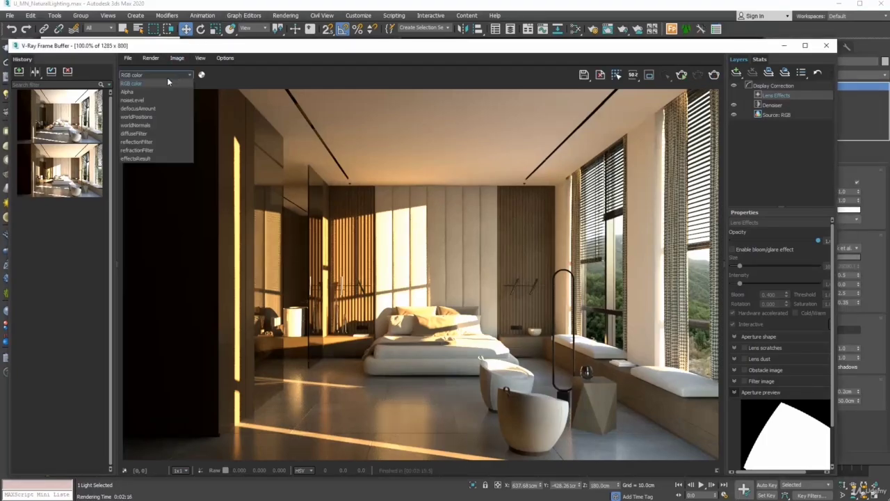
pyautogui.click(150, 158)
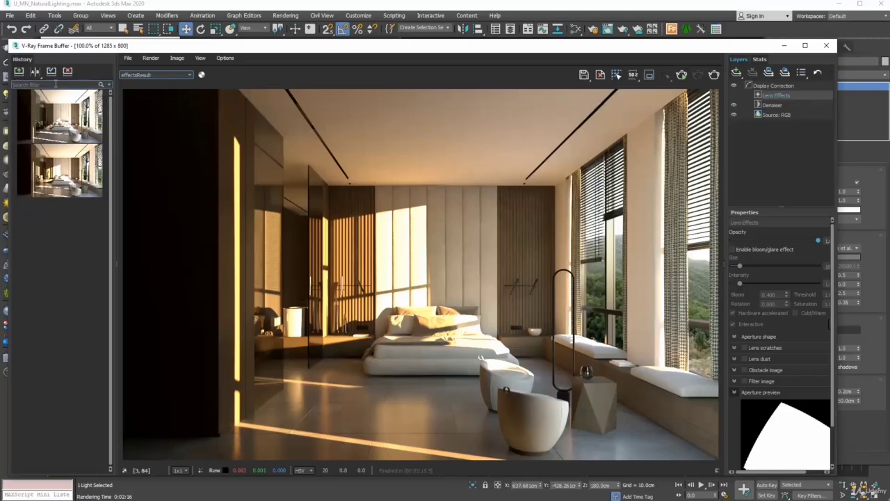
pyautogui.click(19, 71)
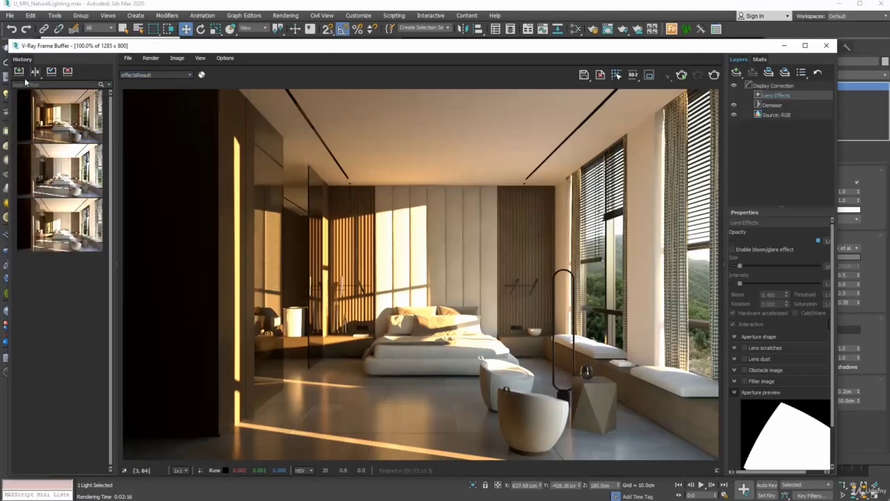
# A/B compare the 180 cm render against the 800 cm render by sweeping the wipe line
pyautogui.click(35, 71)
pyautogui.click(59, 170)
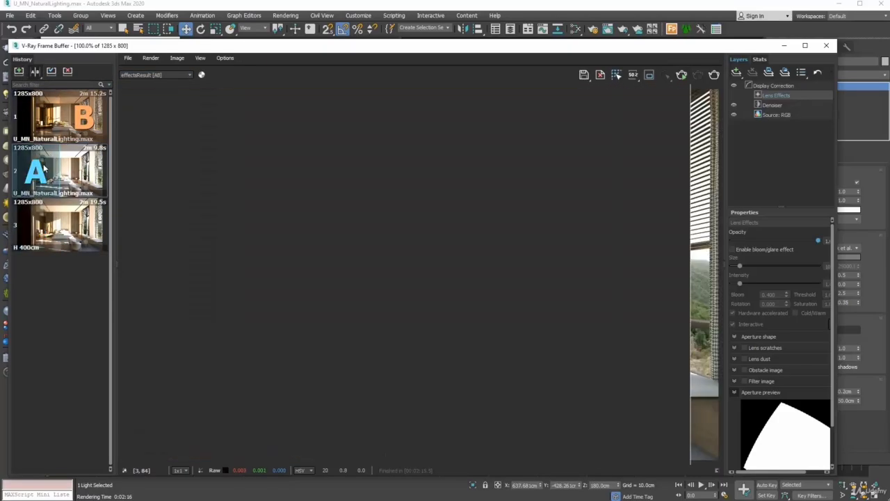
pyautogui.moveTo(616, 171); pyautogui.dragTo(142, 184)
pyautogui.moveTo(199, 182); pyautogui.dragTo(124, 207)
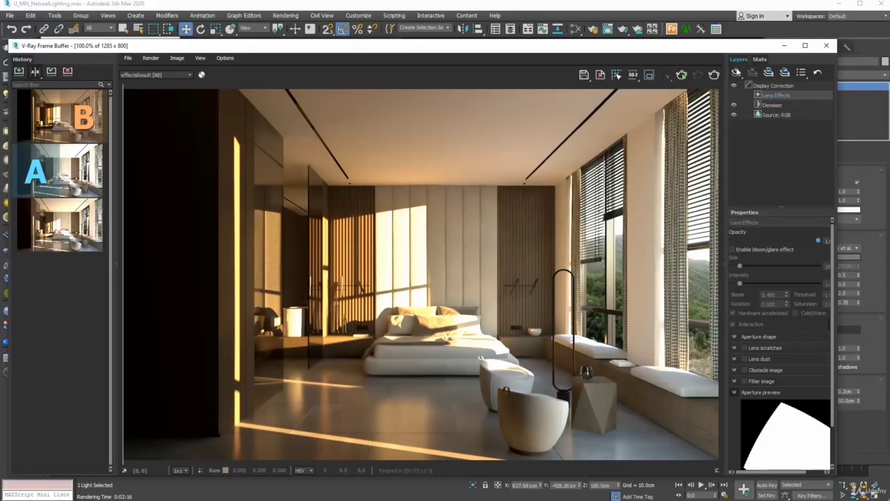
pyautogui.click(736, 72)
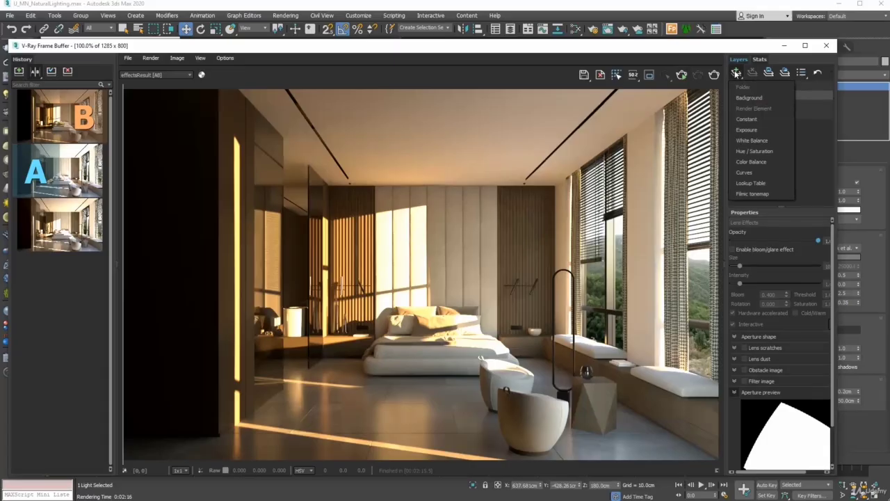
# Add an Exposure layer, tone down highlight burn, and raise contrast to 0.100
pyautogui.click(747, 129)
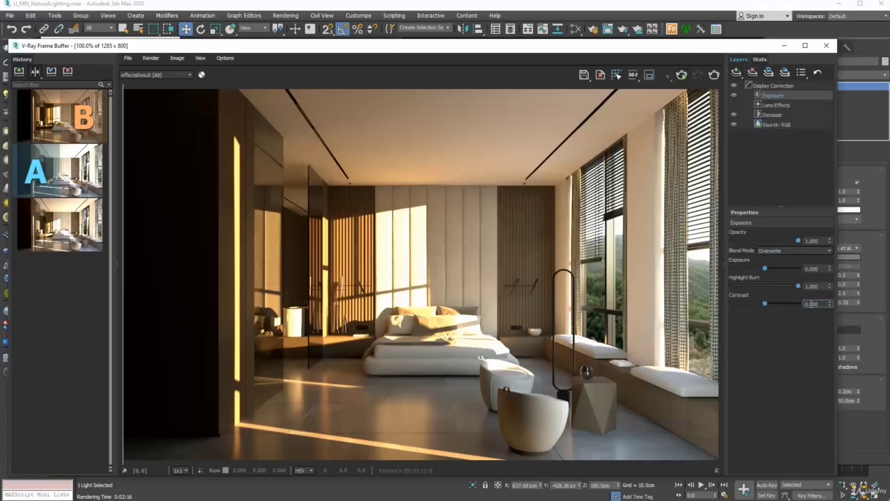
pyautogui.moveTo(798, 286)
pyautogui.mouseDown()
pyautogui.moveTo(742, 287)
pyautogui.moveTo(749, 283)
pyautogui.mouseUp()
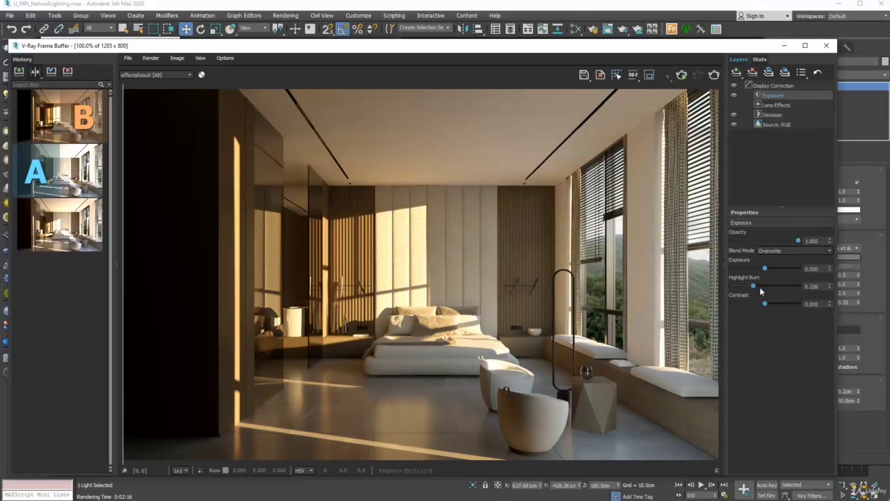
pyautogui.click(831, 302)
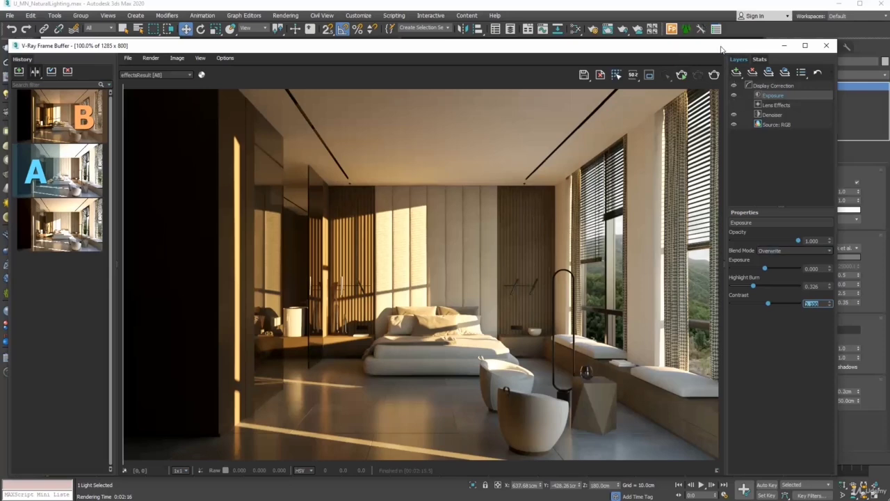
pyautogui.moveTo(722, 50); pyautogui.dragTo(633, 44)
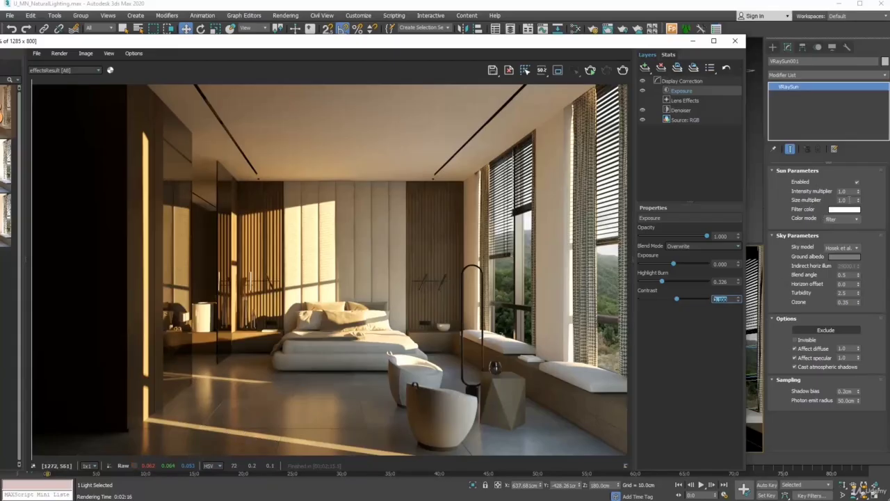
# Set the VRaySun size multiplier to 7.0 and re-render the bedroom
pyautogui.doubleClick(843, 200)
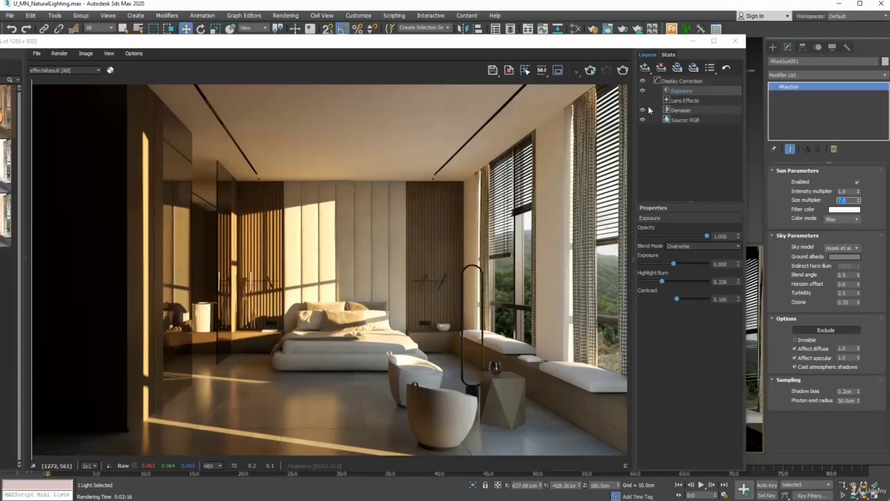
pyautogui.click(624, 70)
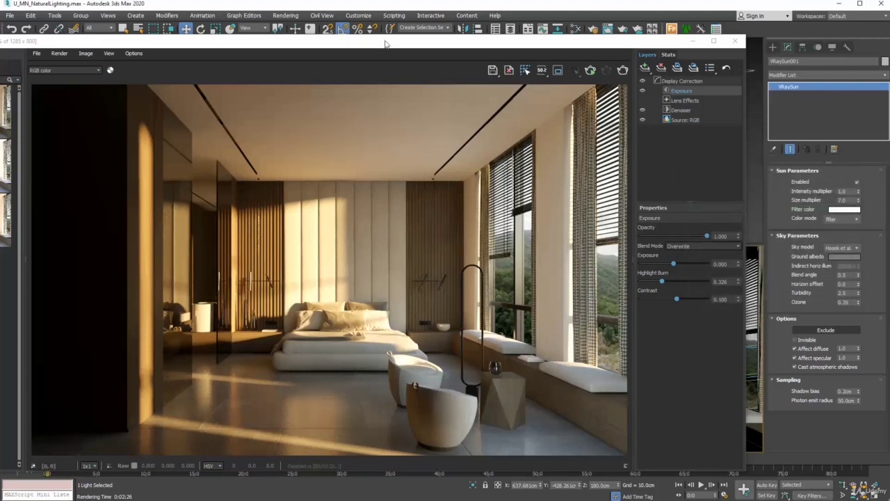
pyautogui.moveTo(386, 42); pyautogui.dragTo(485, 35)
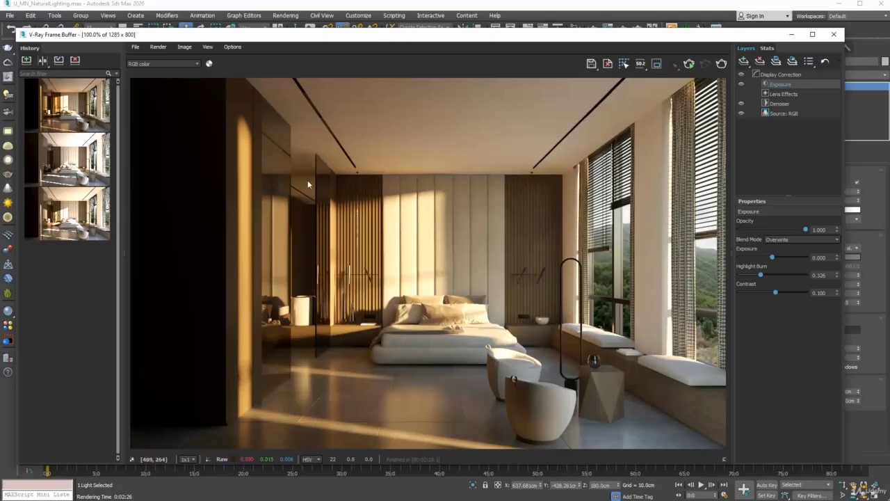
# Show effectsResult and A/B compare the sun size 7.0 render against the earlier one
pyautogui.click(147, 64)
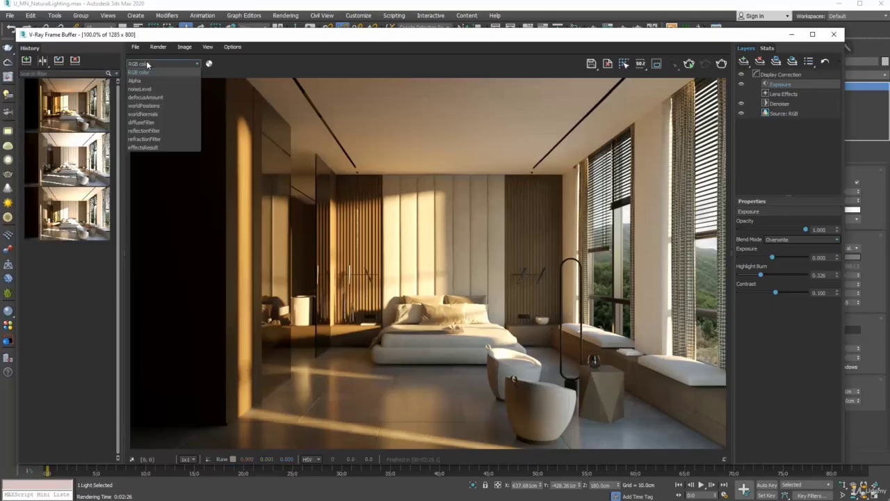
pyautogui.click(140, 146)
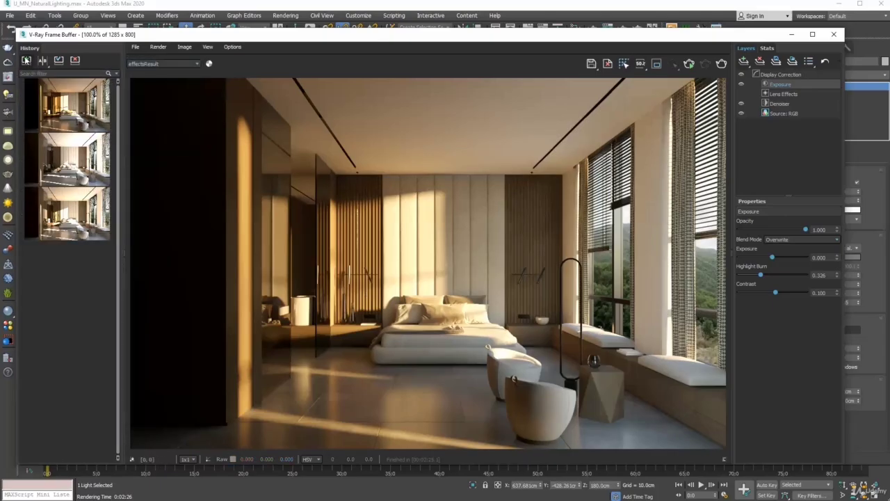
pyautogui.click(43, 59)
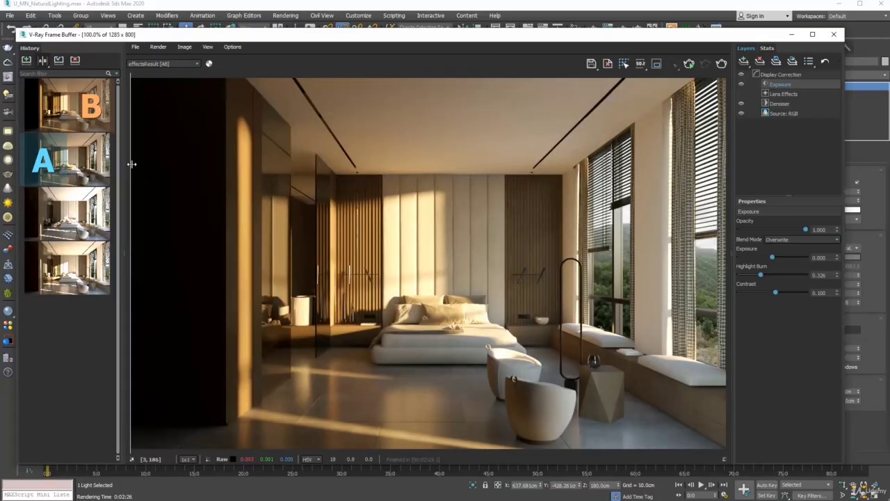
pyautogui.moveTo(132, 165)
pyautogui.mouseDown()
pyautogui.moveTo(479, 153)
pyautogui.moveTo(131, 148)
pyautogui.mouseUp()
# Add a White Balance layer and cool the temperature to about 5576
pyautogui.click(744, 62)
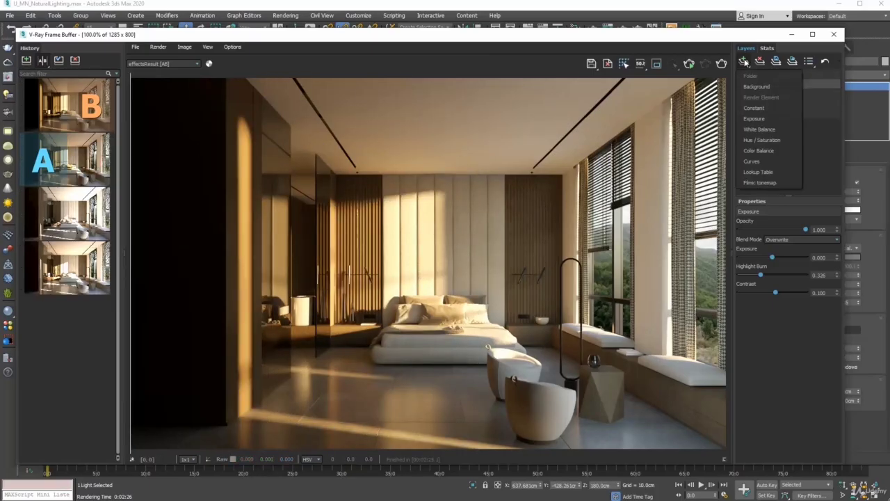
pyautogui.click(764, 130)
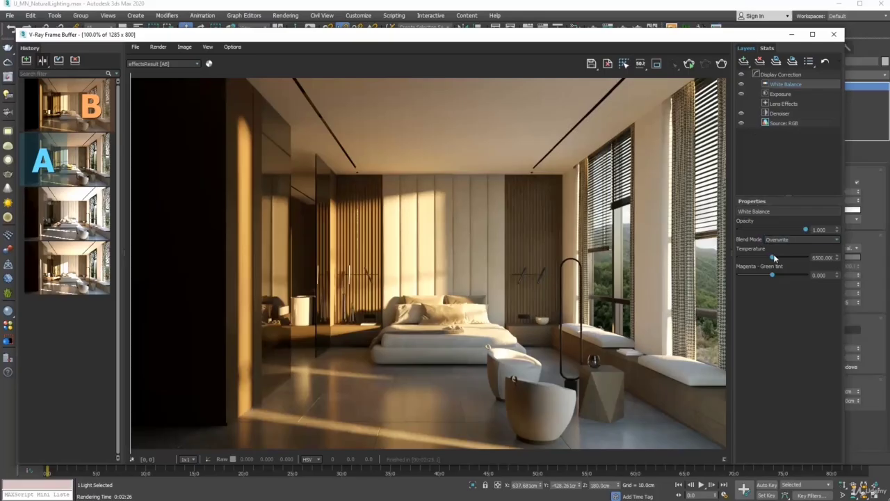
pyautogui.moveTo(772, 257); pyautogui.dragTo(765, 260)
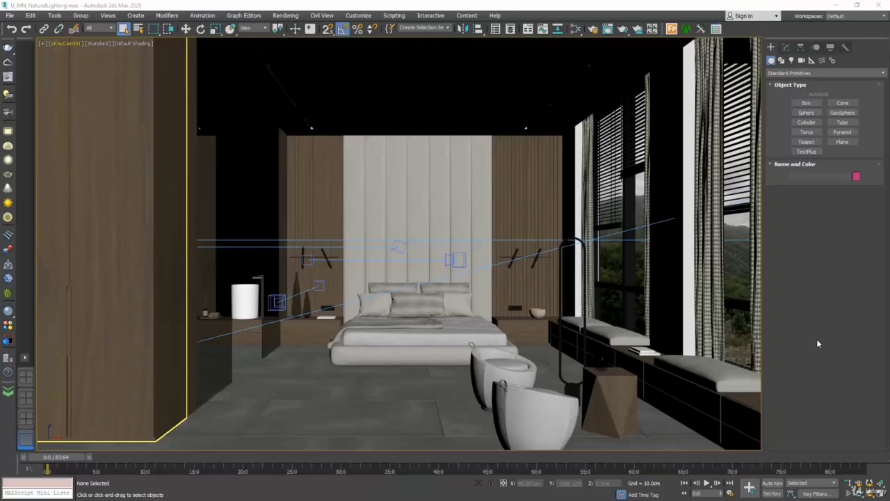
# Disable VRaySun001 in the Modify panel and render the camera view with Shift+Q
pyautogui.click(880, 490)
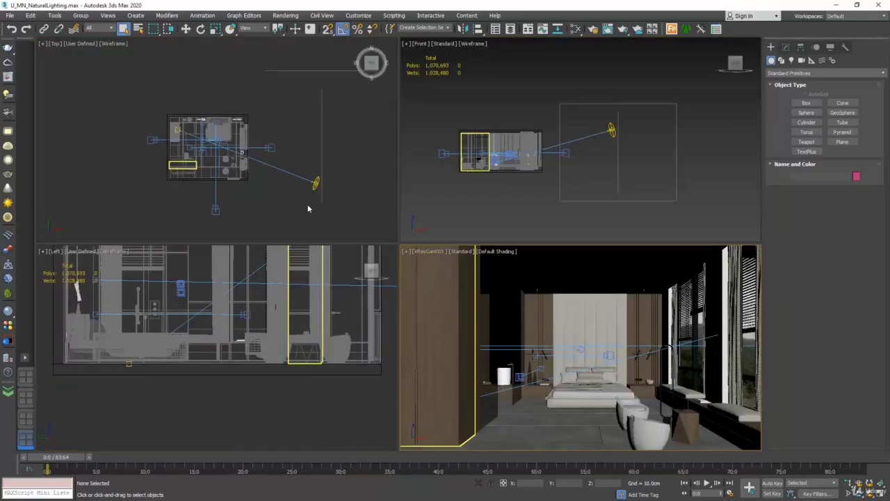
pyautogui.click(315, 183)
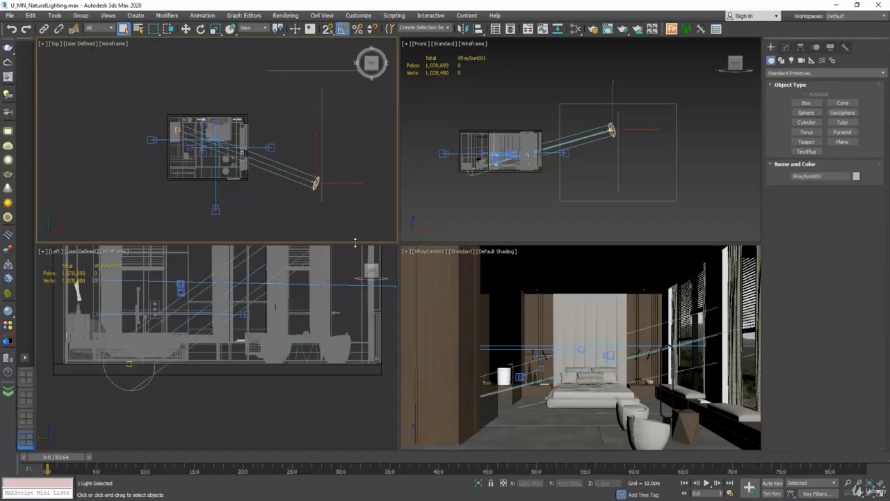
pyautogui.click(787, 47)
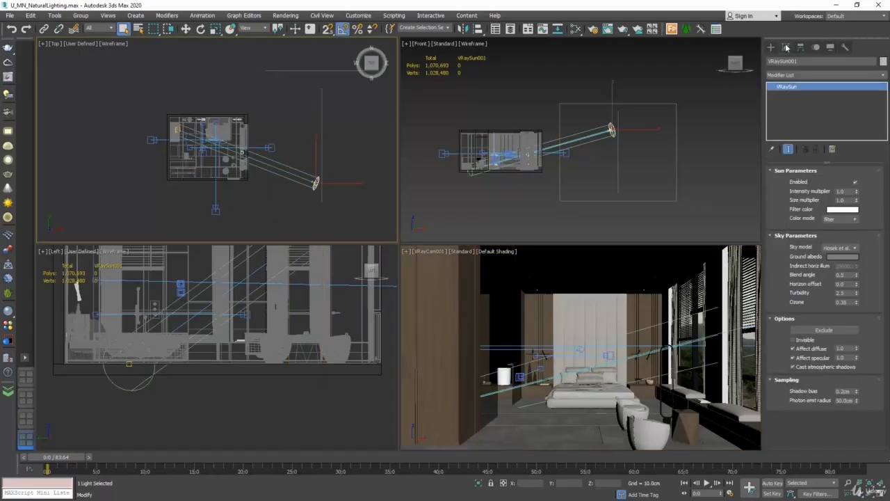
pyautogui.click(855, 181)
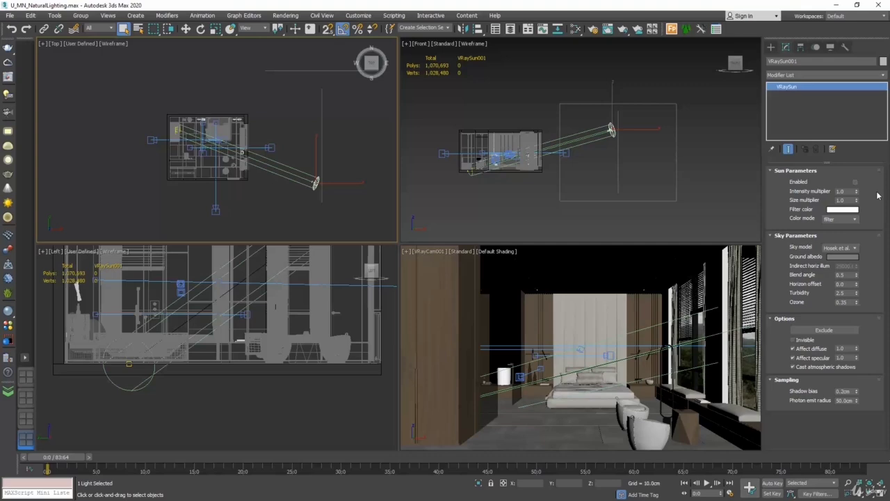
pyautogui.click(377, 149)
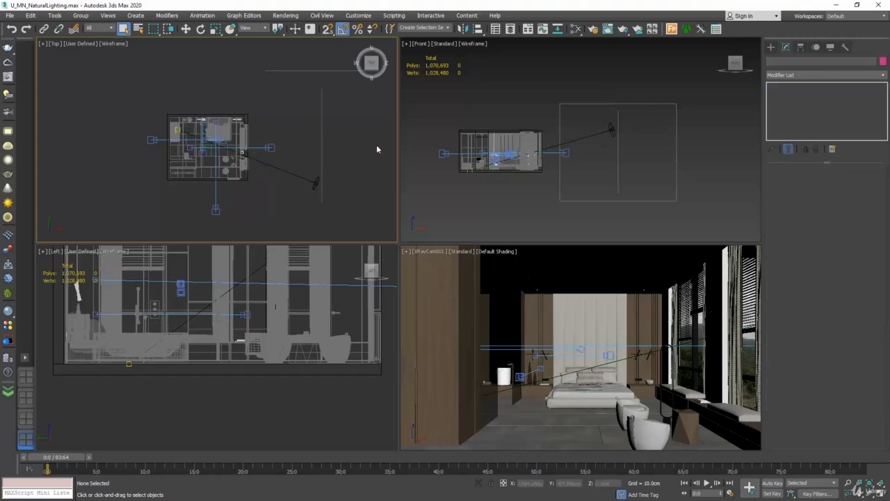
pyautogui.hotkey('shift', 'q')
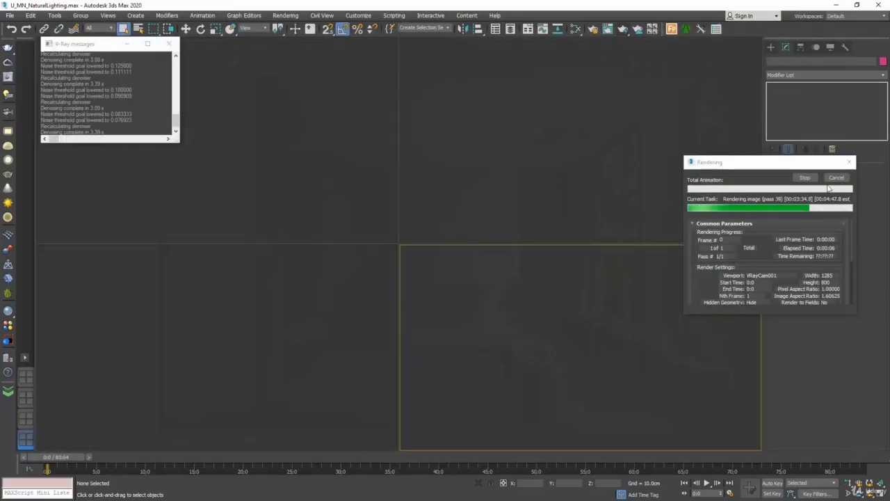
# Cancel the render and clear the Environment Map to None in Environment and Effects
pyautogui.click(837, 179)
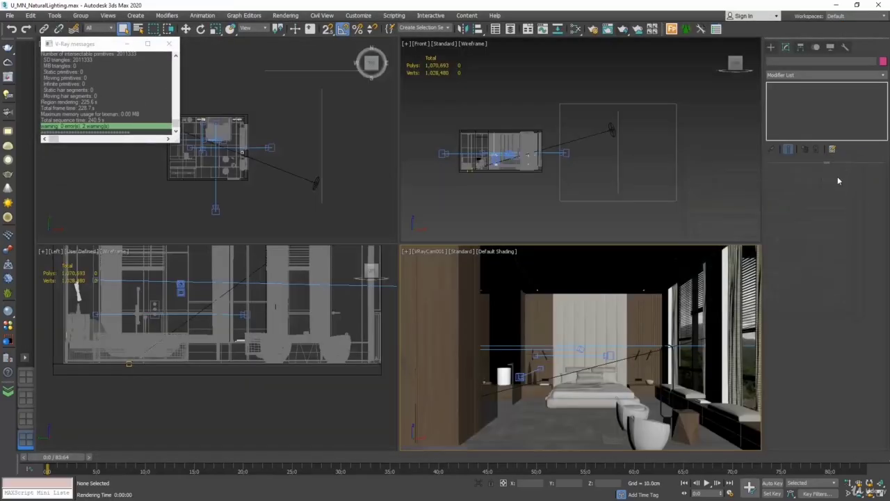
pyautogui.click(286, 16)
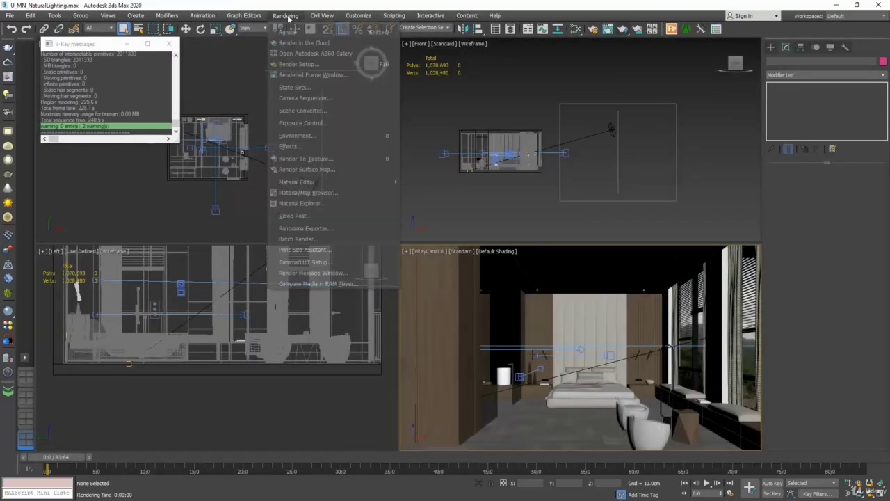
pyautogui.click(330, 137)
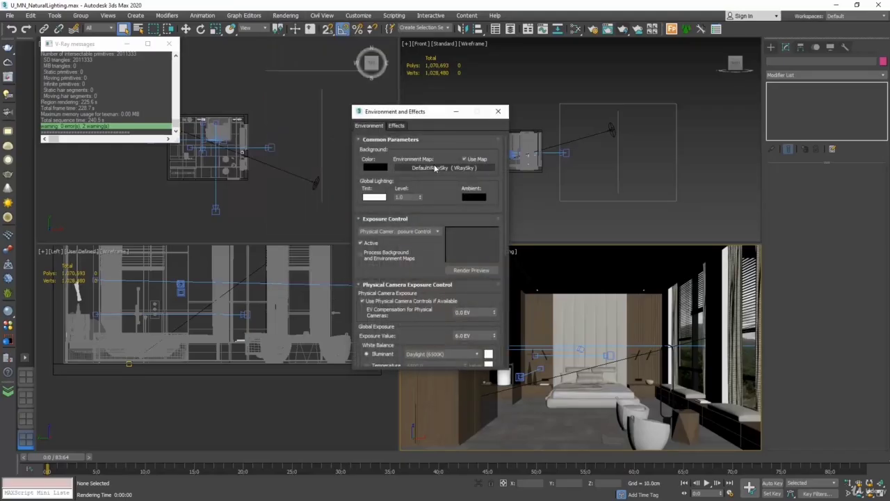
pyautogui.rightClick(485, 172)
pyautogui.click(507, 197)
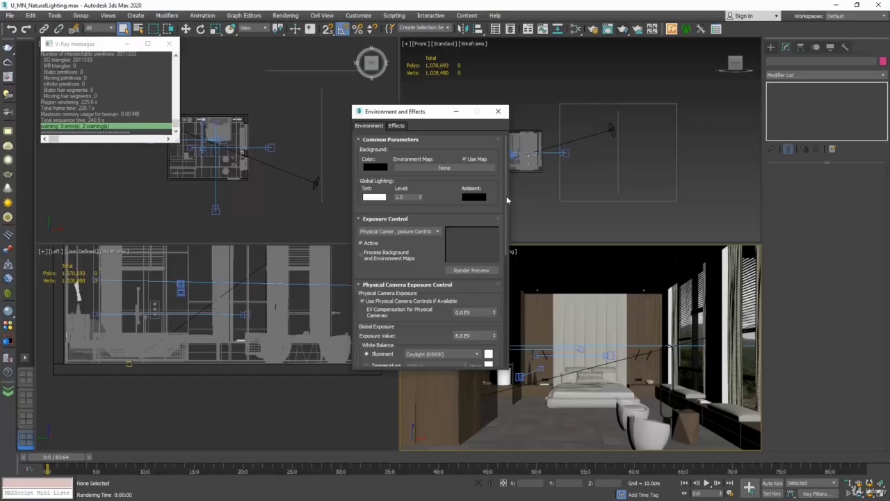
pyautogui.click(498, 111)
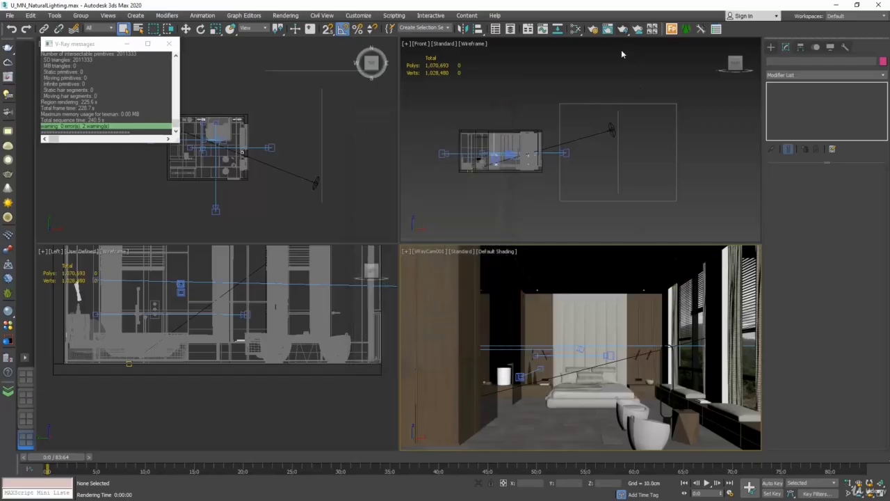
# Run a test render without the sky map, then close and cancel it
pyautogui.click(622, 29)
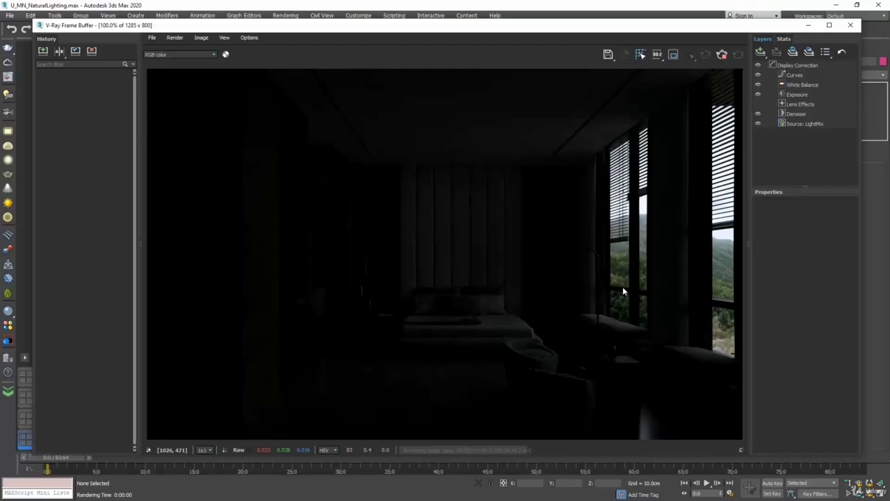
pyautogui.click(849, 25)
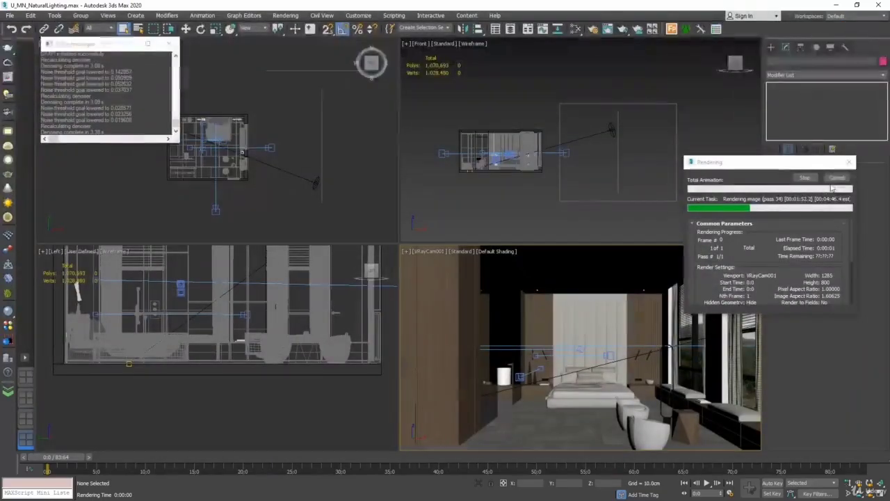
pyautogui.click(836, 177)
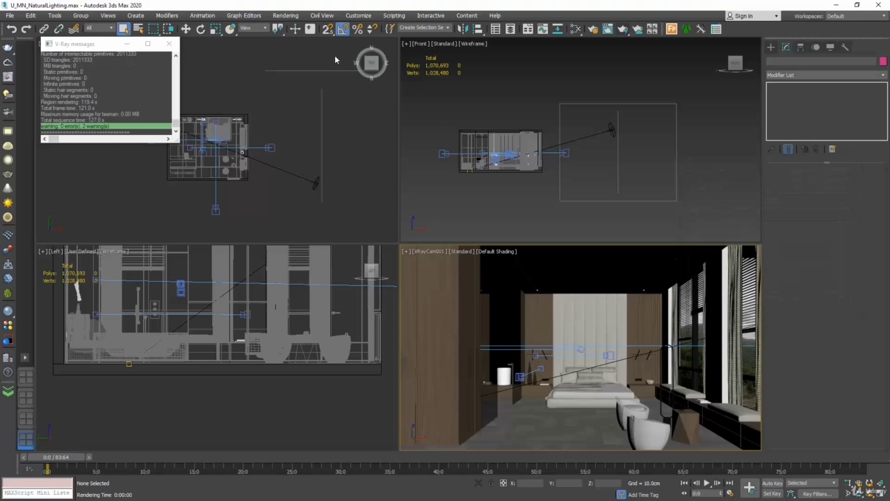
# Hide the background planes outside the bedroom window
pyautogui.moveTo(337, 55); pyautogui.dragTo(304, 139)
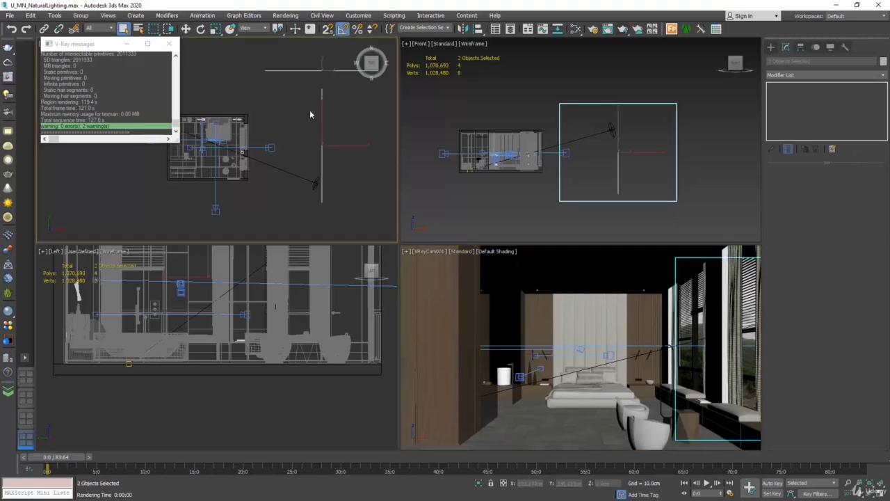
pyautogui.rightClick(310, 114)
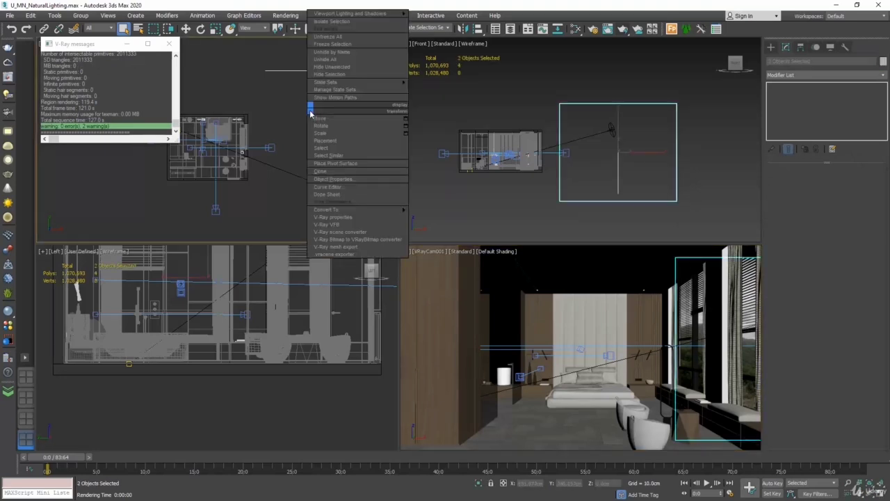
pyautogui.click(340, 74)
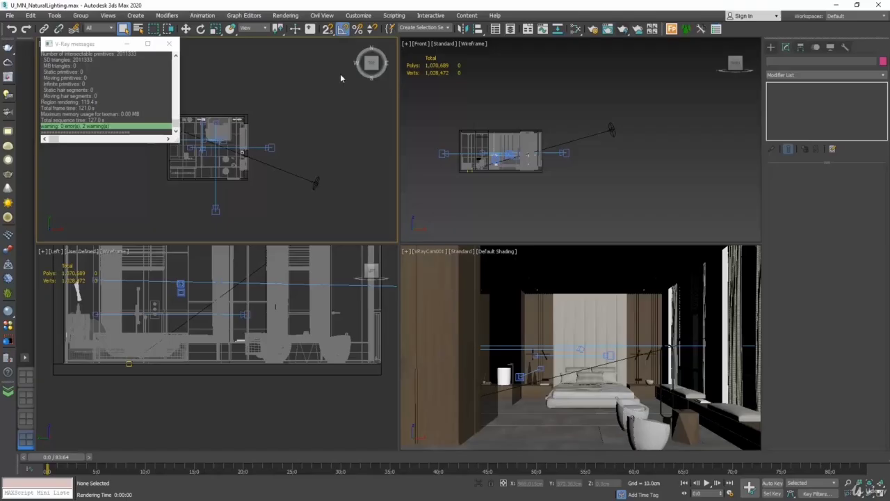
# Test-render the VRayCam001 view, then close the frame buffer and cancel the render
pyautogui.rightClick(487, 292)
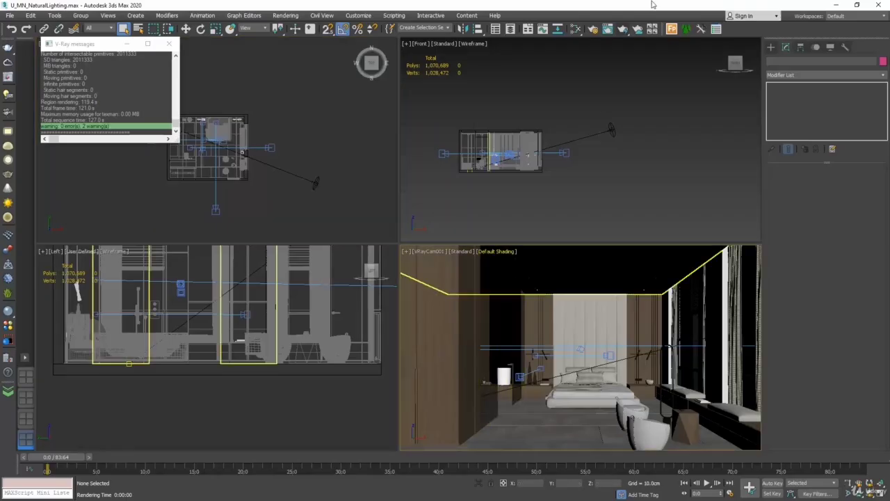
pyautogui.click(622, 30)
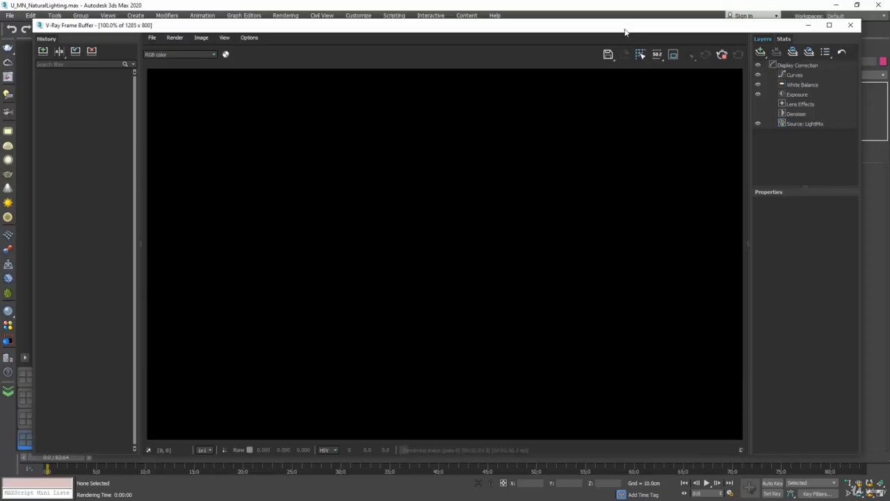
pyautogui.click(849, 27)
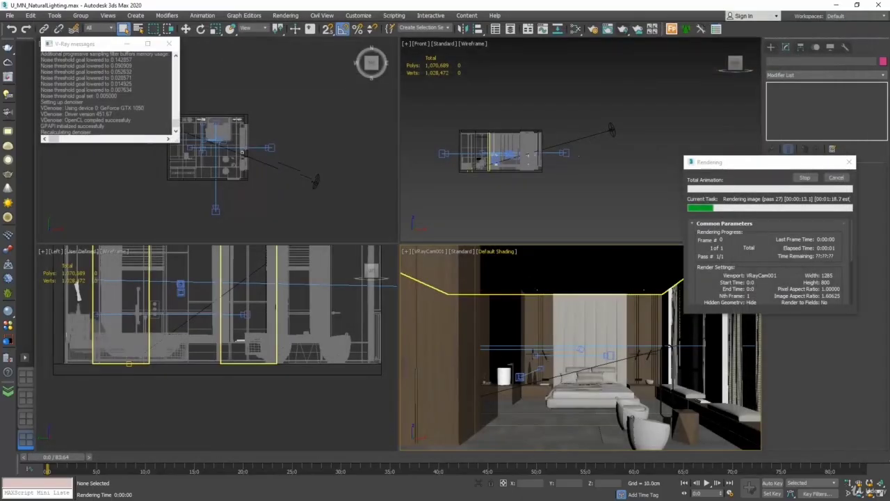
pyautogui.click(836, 178)
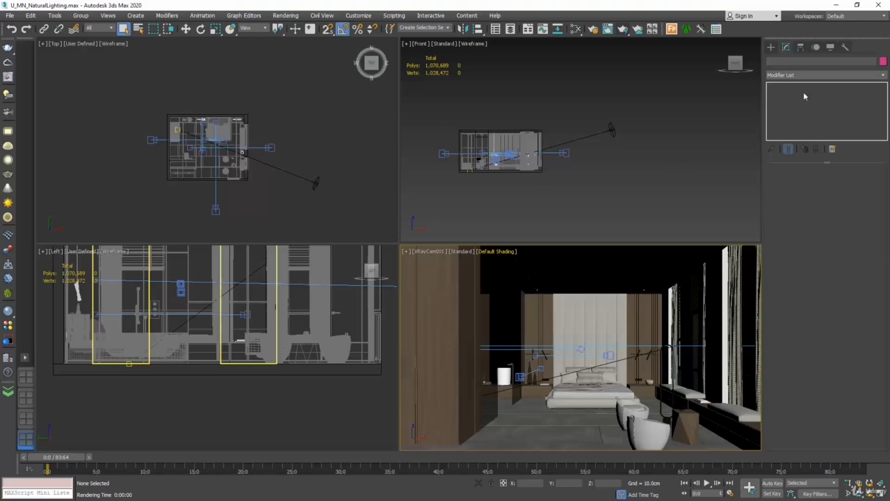
# Create a V-Ray light of Dome type in the Top viewport
pyautogui.click(772, 48)
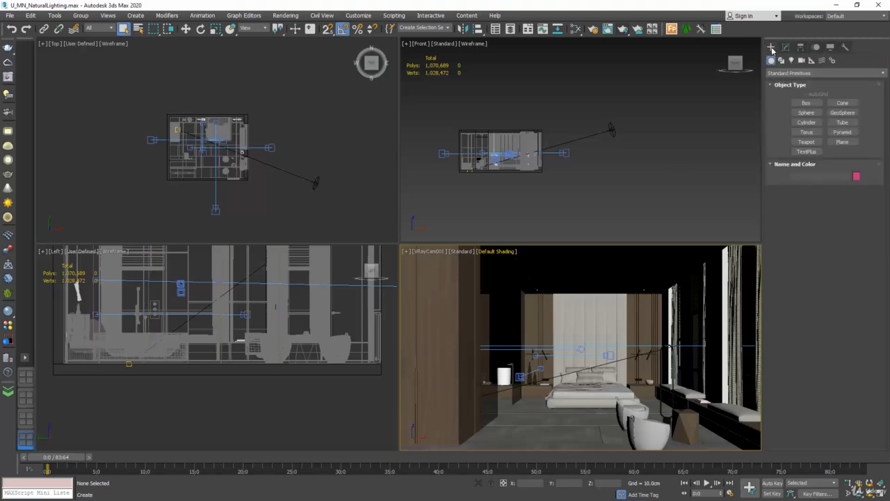
pyautogui.click(791, 61)
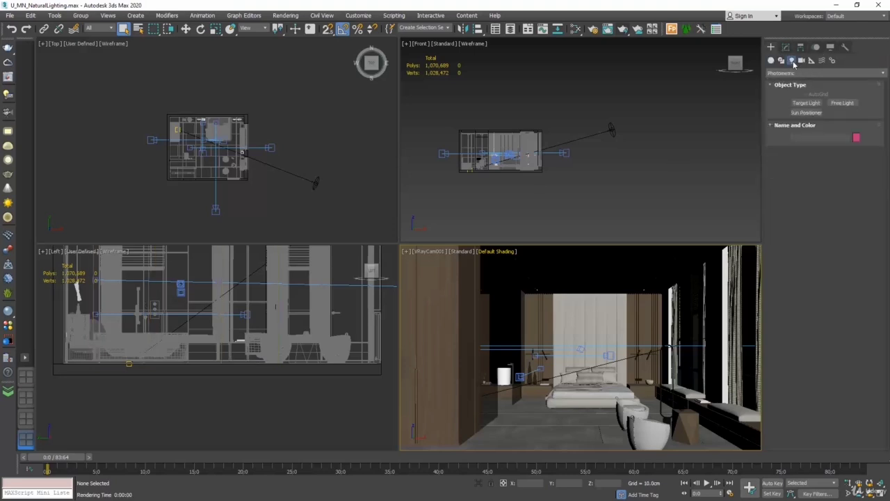
pyautogui.click(802, 74)
pyautogui.click(793, 101)
pyautogui.click(807, 103)
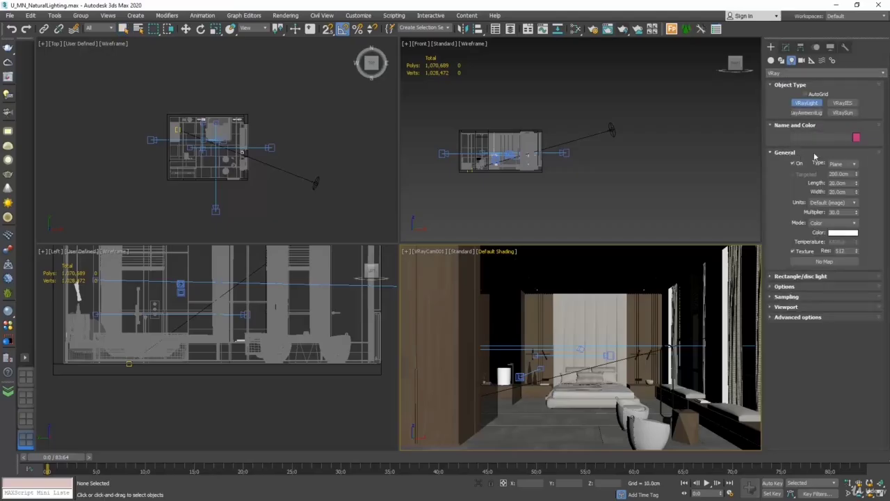
pyautogui.click(854, 164)
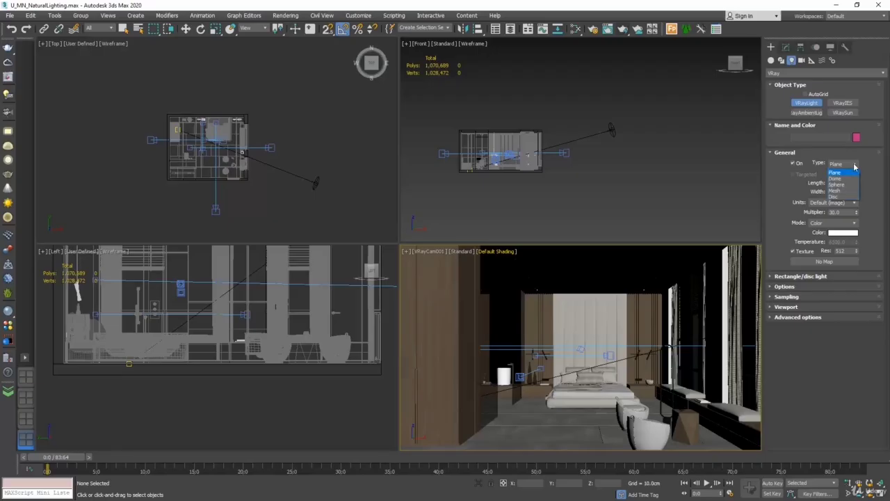
pyautogui.click(836, 179)
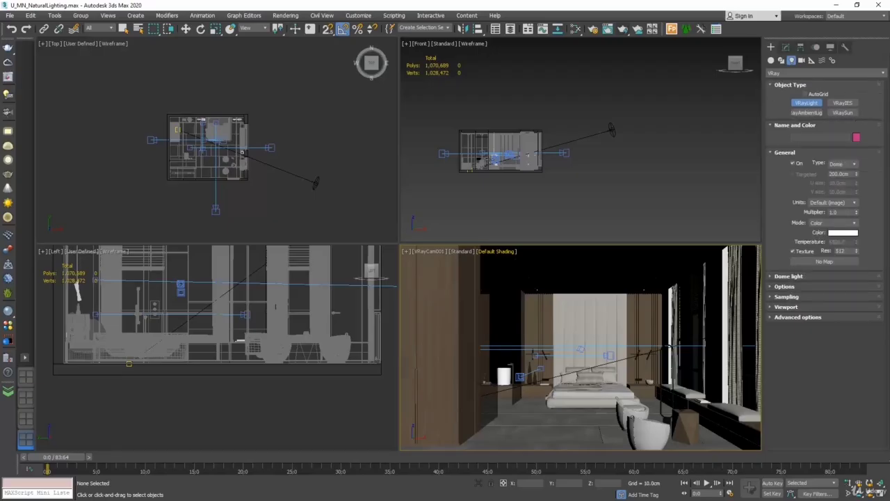
pyautogui.click(300, 132)
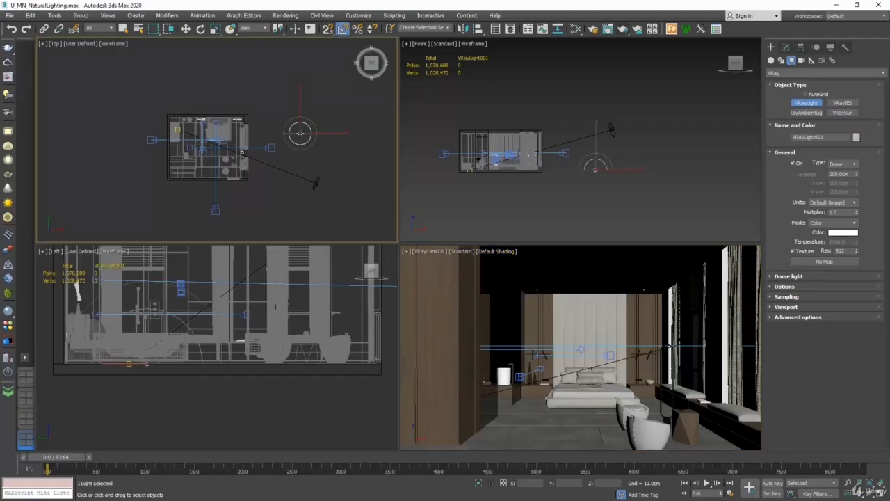
# Reposition the dome light in the Top view and render the bedroom camera view
pyautogui.click(185, 28)
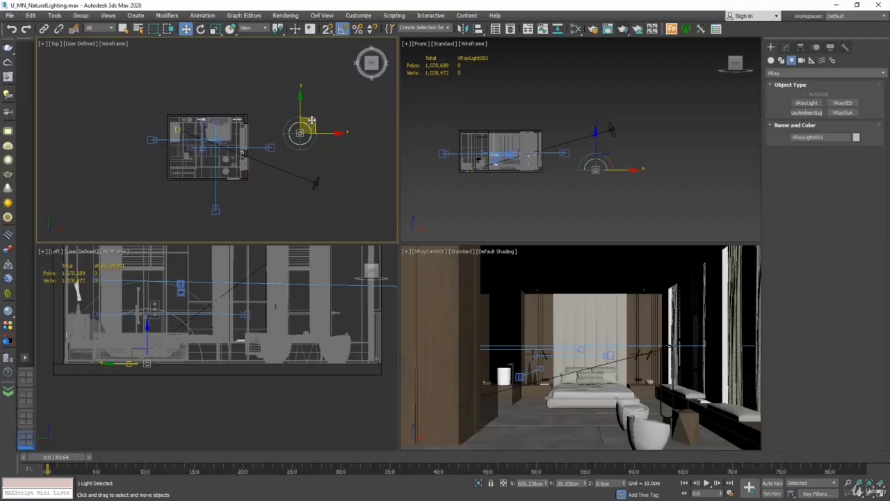
pyautogui.moveTo(315, 120); pyautogui.dragTo(303, 87)
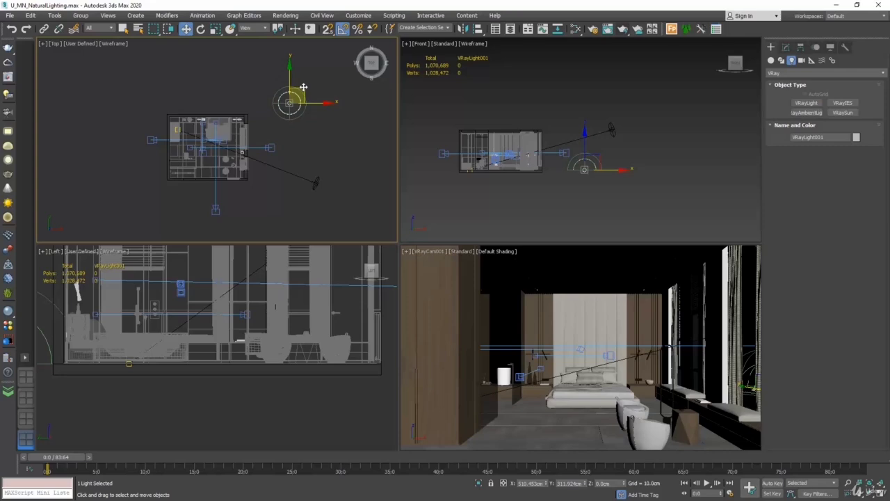
pyautogui.rightClick(520, 268)
pyautogui.click(623, 29)
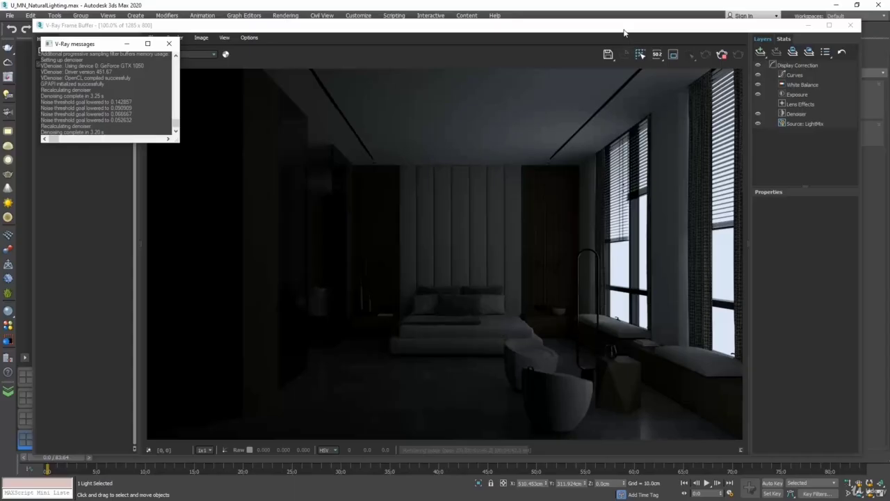
# Raise VRayLight001's multiplier to 10 and re-render the bedroom
pyautogui.click(850, 25)
pyautogui.click(836, 179)
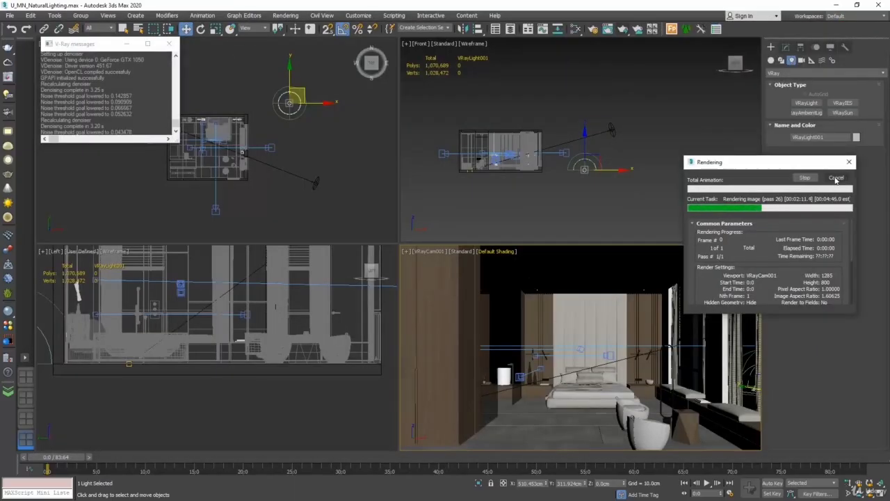
pyautogui.click(787, 46)
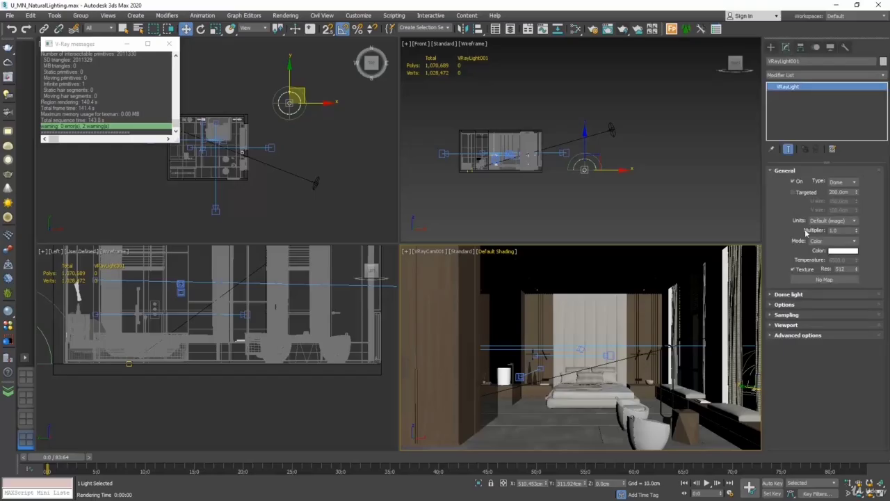
pyautogui.moveTo(846, 230); pyautogui.dragTo(808, 232)
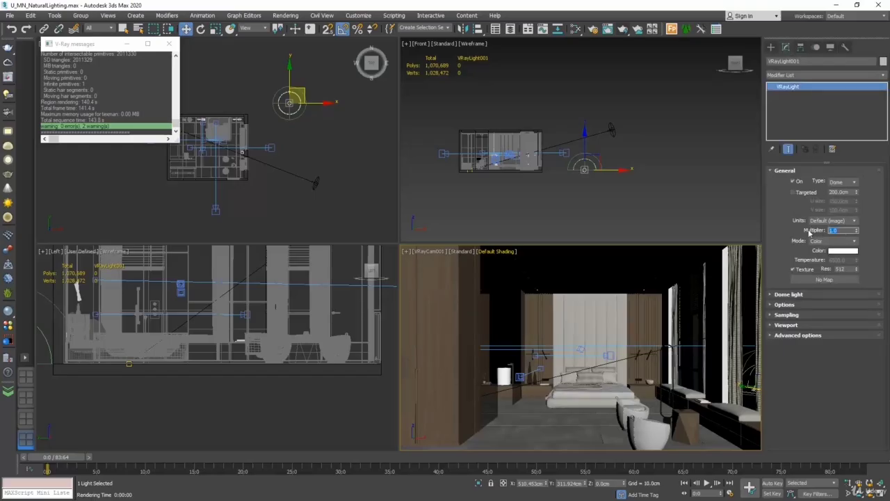
pyautogui.write('10')
pyautogui.press('Return')
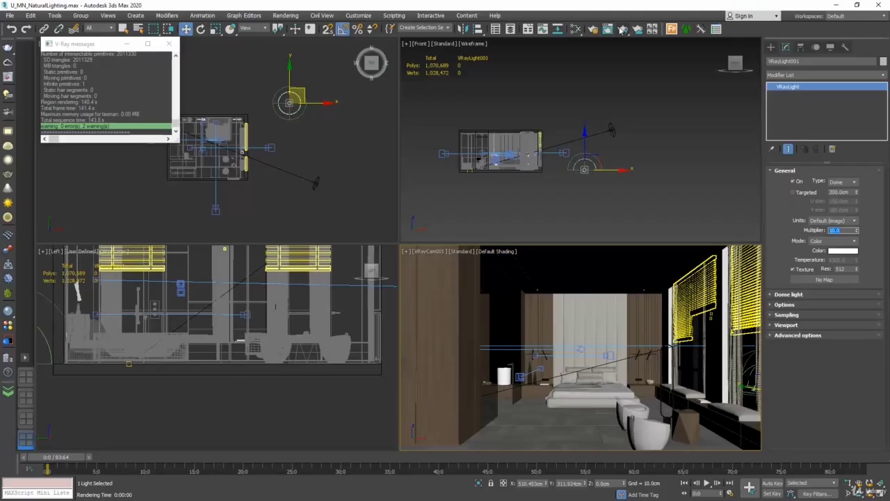
pyautogui.click(622, 28)
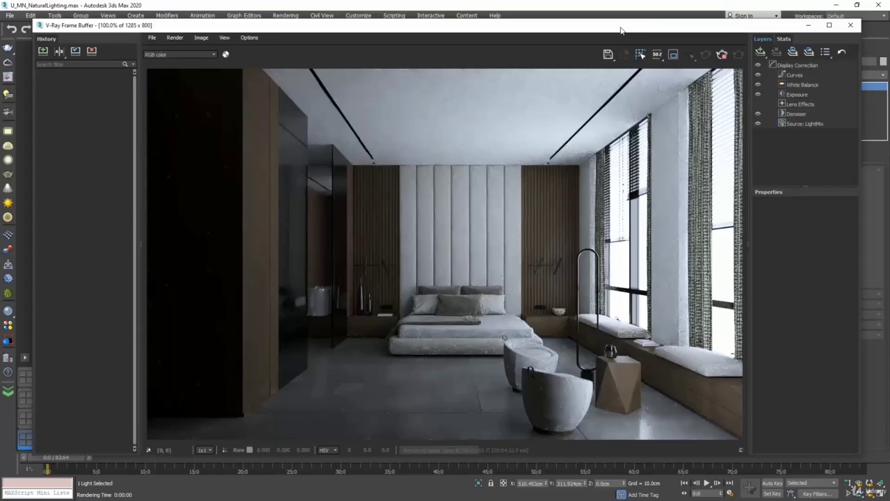
# Set the frame buffer's White Balance temperature to 6500, then close the render window
pyautogui.click(808, 85)
pyautogui.doubleClick(838, 248)
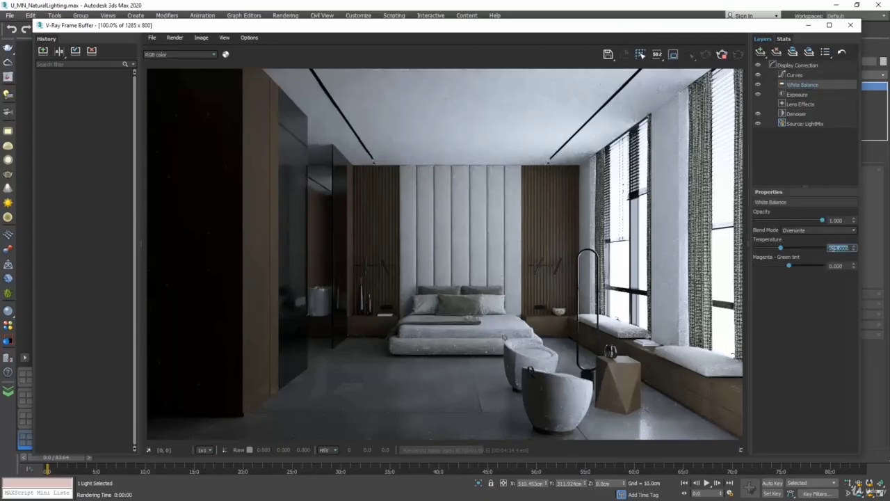
pyautogui.write('6500')
pyautogui.press('Return')
pyautogui.click(816, 297)
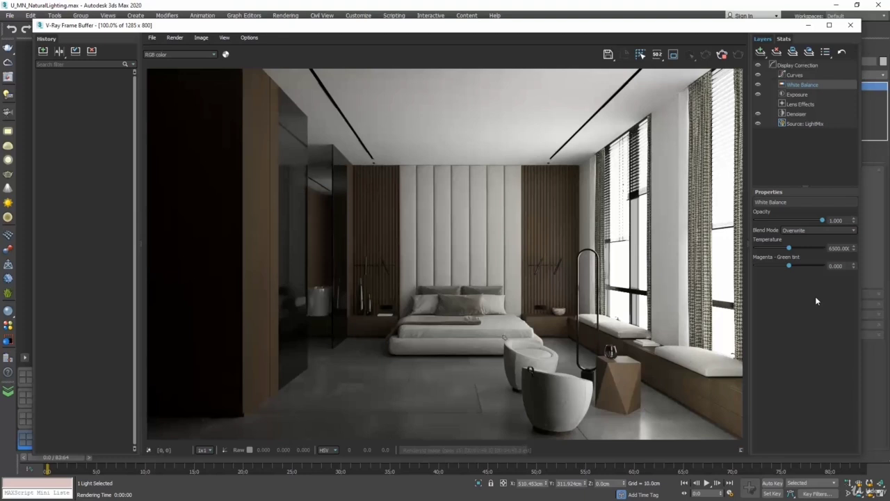
pyautogui.click(851, 25)
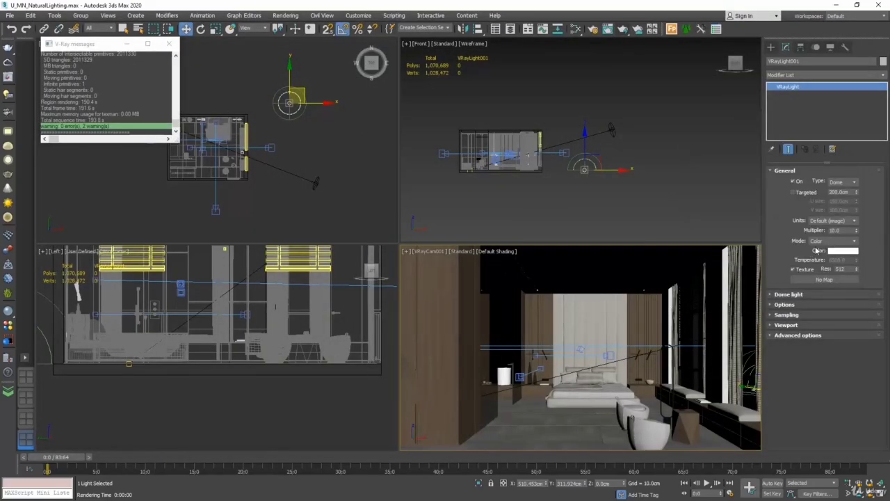
# Switch the dome light's colour mode to Temperature at 4500 and check it with a test render
pyautogui.click(841, 250)
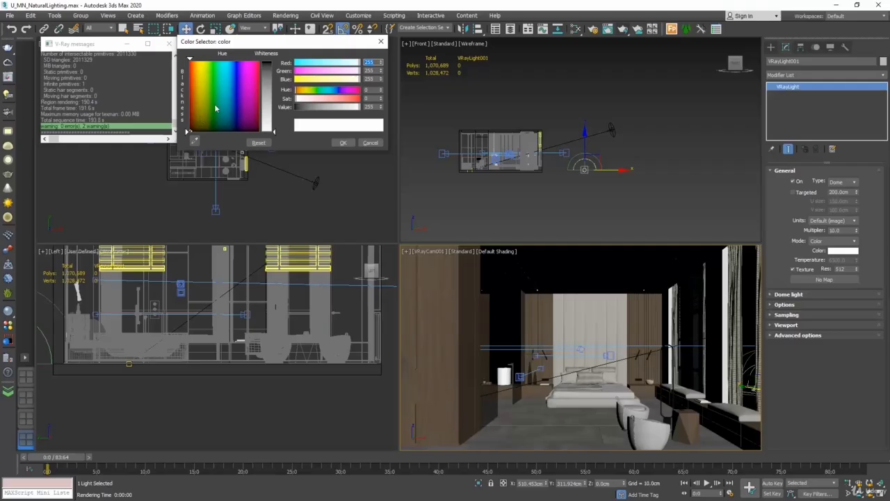
pyautogui.click(370, 143)
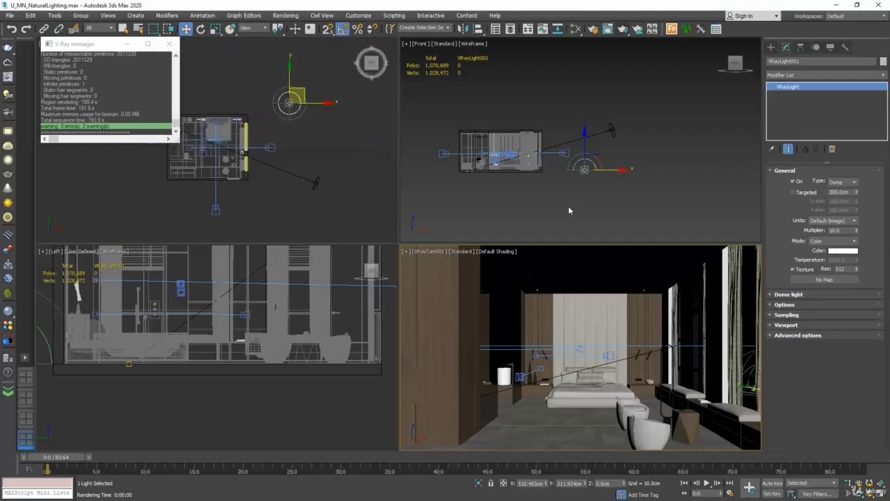
pyautogui.click(846, 241)
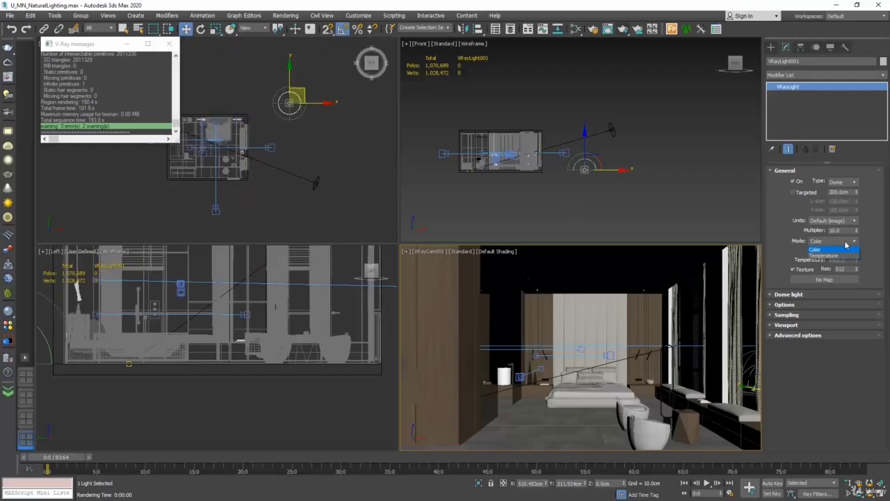
pyautogui.click(821, 256)
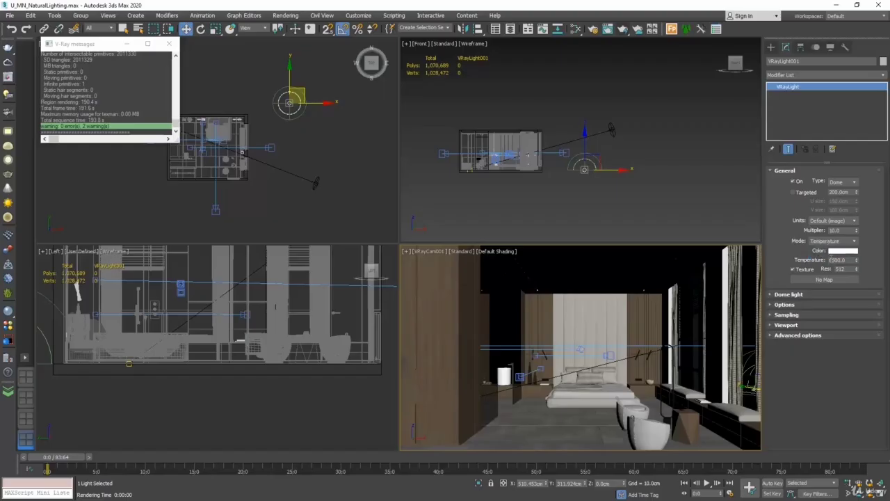
pyautogui.moveTo(833, 260); pyautogui.dragTo(820, 262)
pyautogui.write('4')
pyautogui.press('Return')
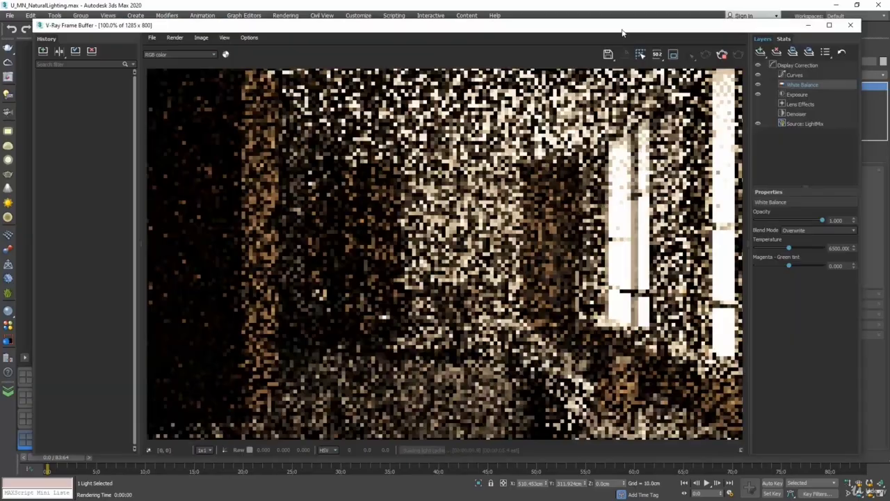
pyautogui.click(623, 30)
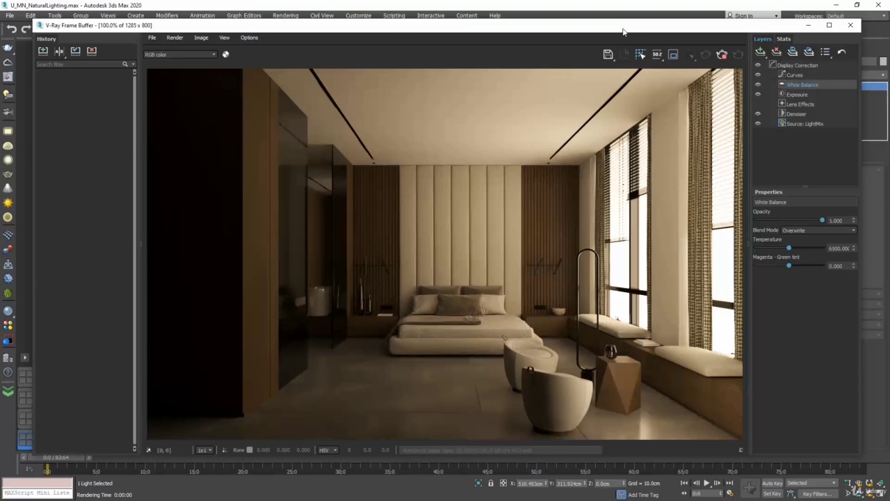
pyautogui.click(851, 25)
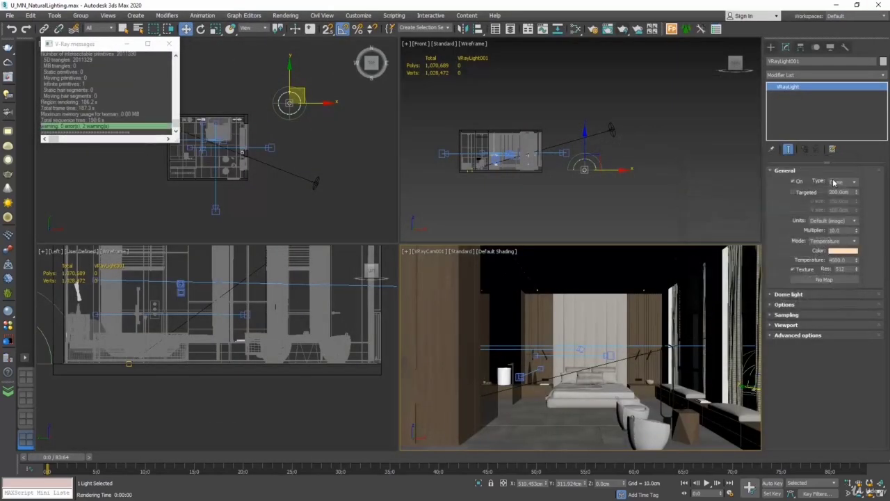
# Set the dome light's Mode back to Color and make the colour pure white
pyautogui.click(845, 241)
pyautogui.click(844, 249)
pyautogui.click(843, 251)
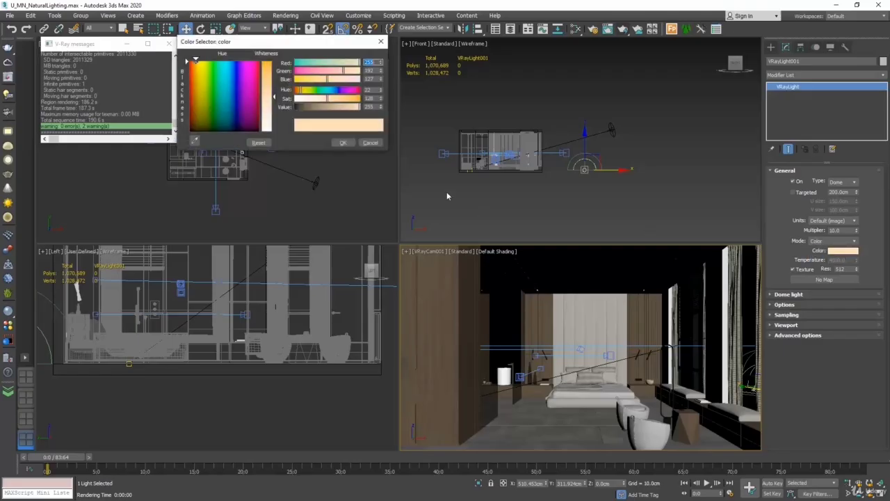
pyautogui.moveTo(275, 130); pyautogui.dragTo(276, 139)
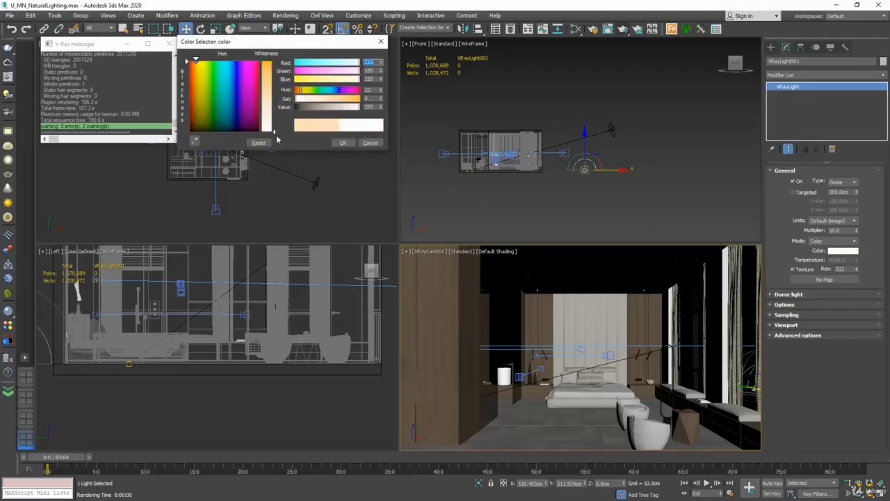
pyautogui.click(342, 143)
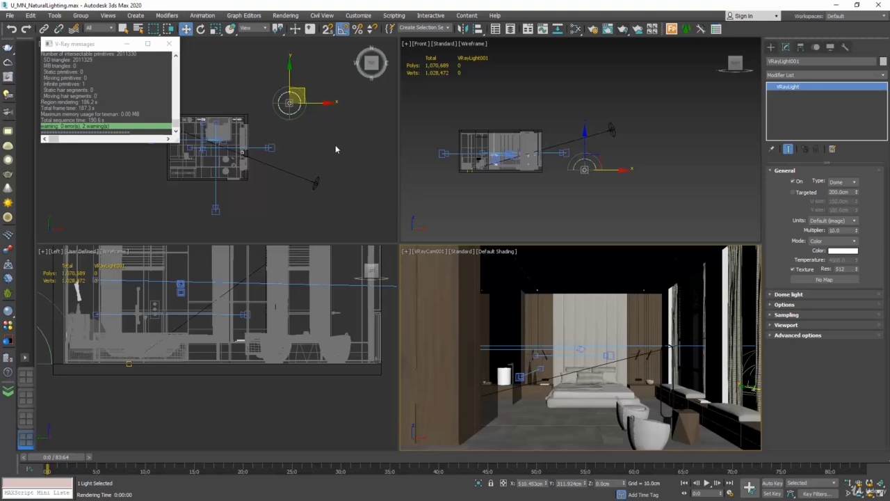
# Open the Abandoned Hopper Terminal 04 page from HDRI Haven's HDRIs catalogue
pyautogui.click(169, 43)
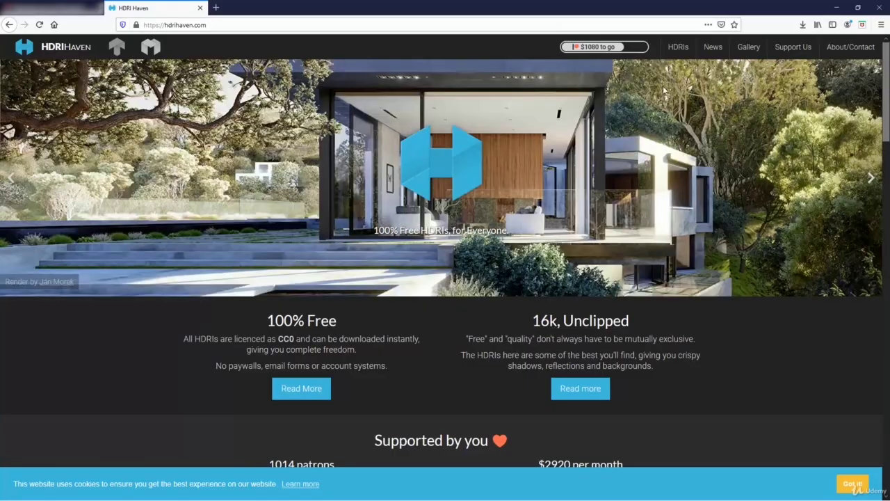
pyautogui.scroll(-5, 724, 123)
pyautogui.scroll(-4, 724, 123)
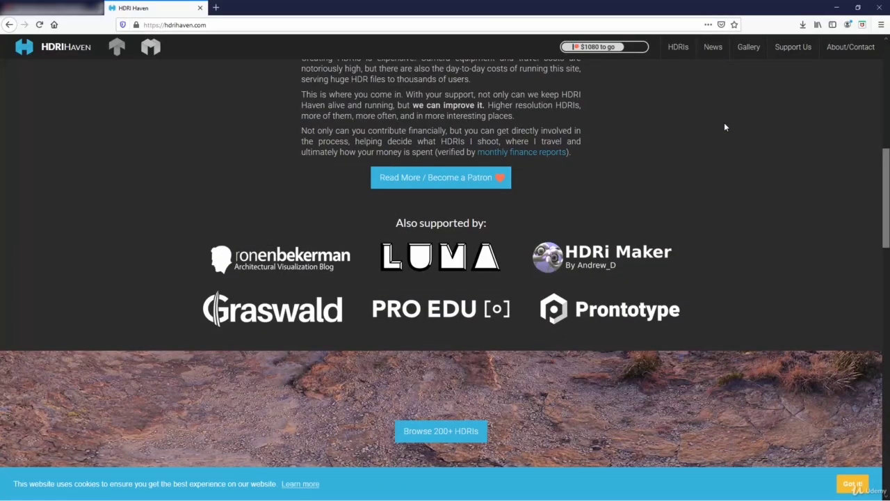
pyautogui.scroll(8, 722, 122)
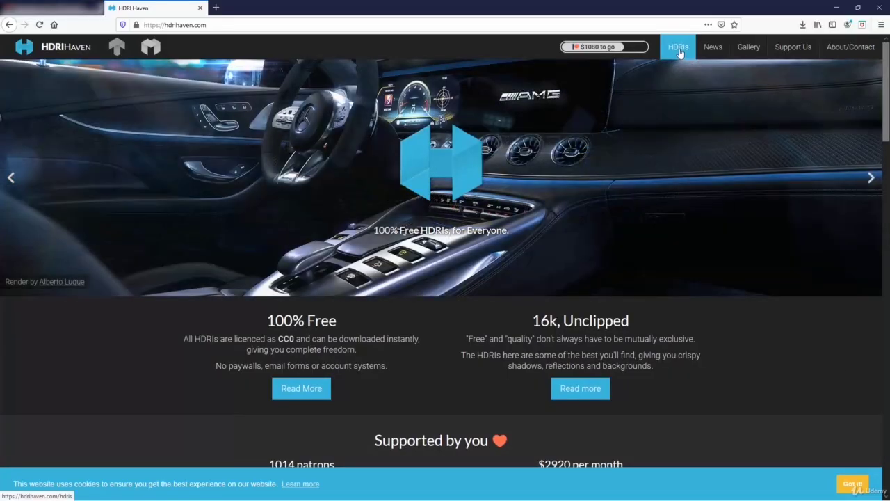
pyautogui.click(678, 49)
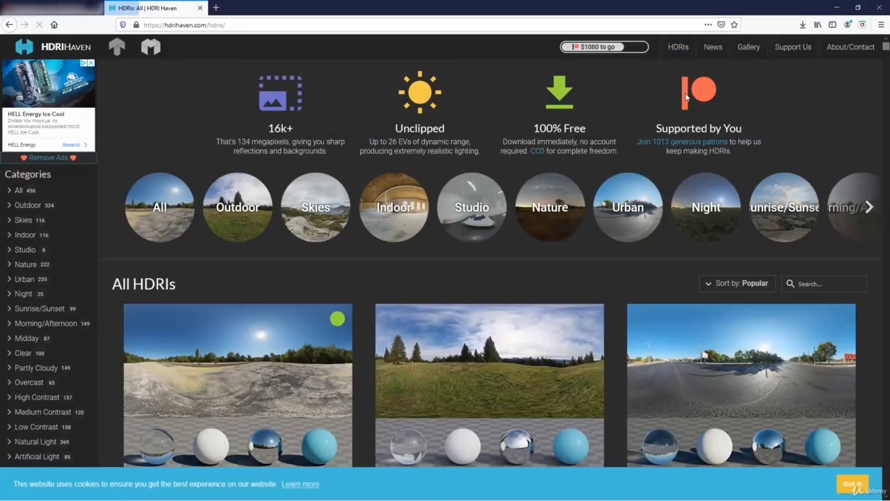
pyautogui.scroll(-1, 685, 105)
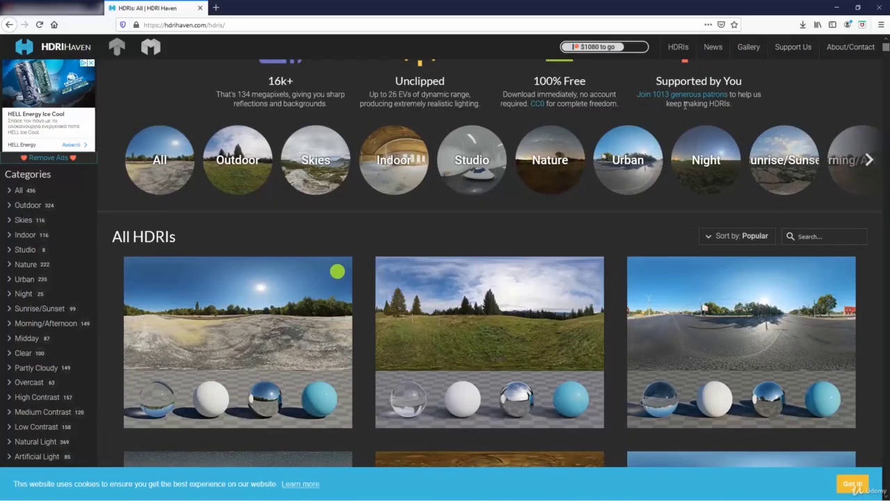
pyautogui.scroll(-1, 685, 105)
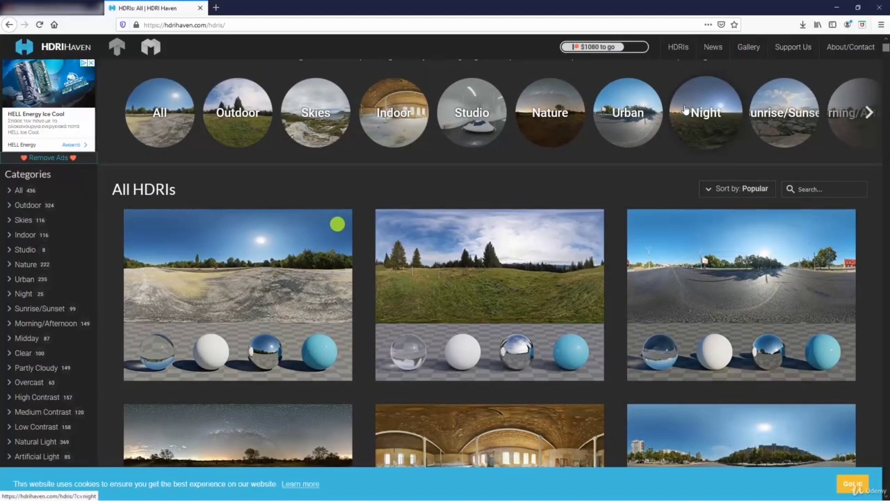
pyautogui.click(276, 268)
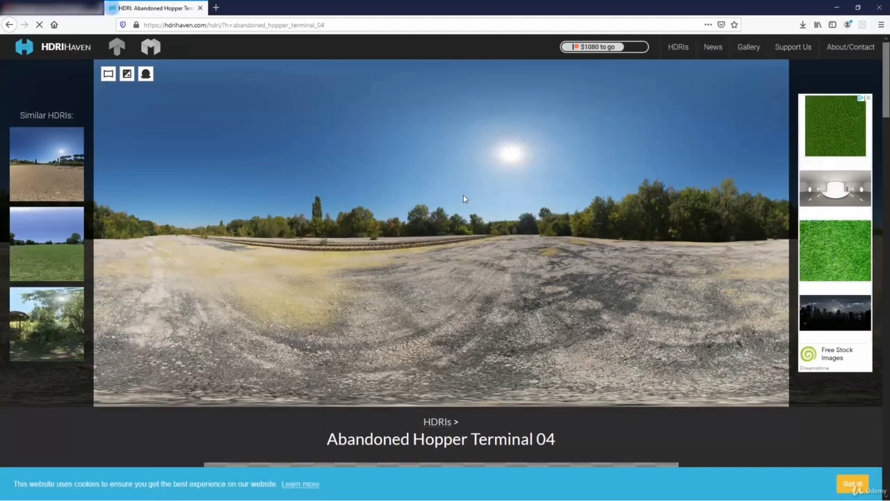
# Download the 4k HDR version of the panorama
pyautogui.scroll(-1, 464, 195)
pyautogui.scroll(-5, 464, 198)
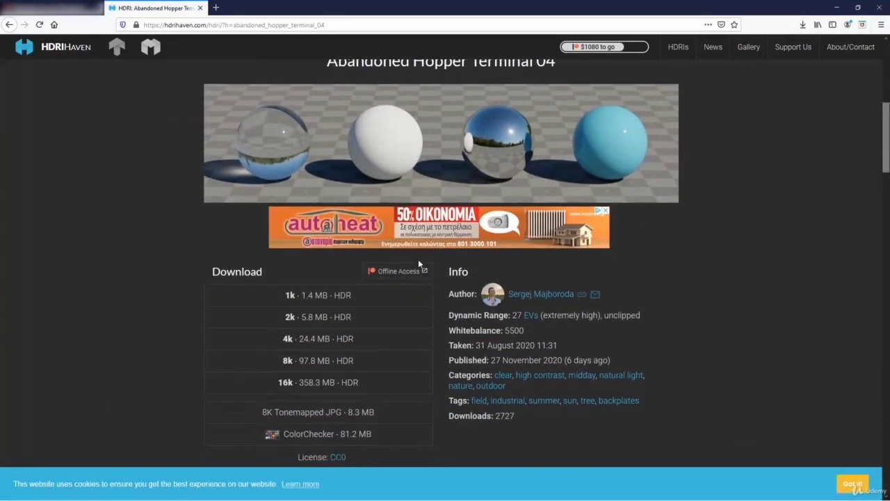
pyautogui.click(334, 340)
pyautogui.click(466, 346)
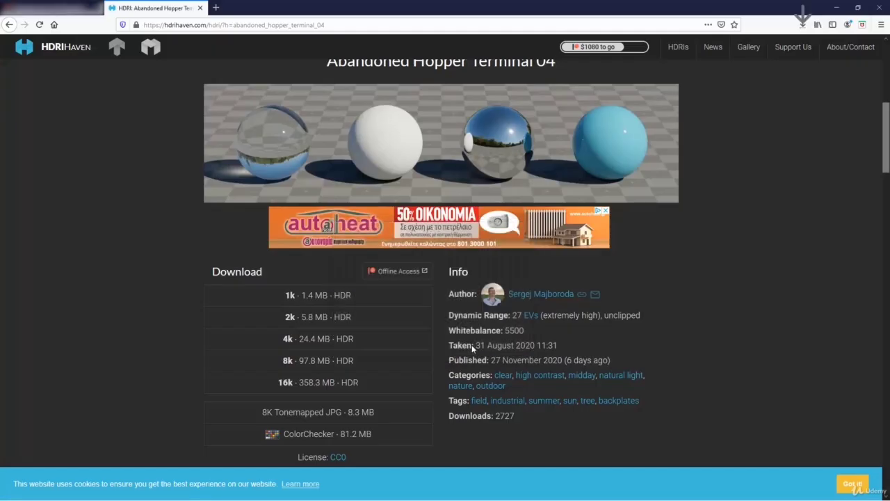
pyautogui.scroll(6, 765, 204)
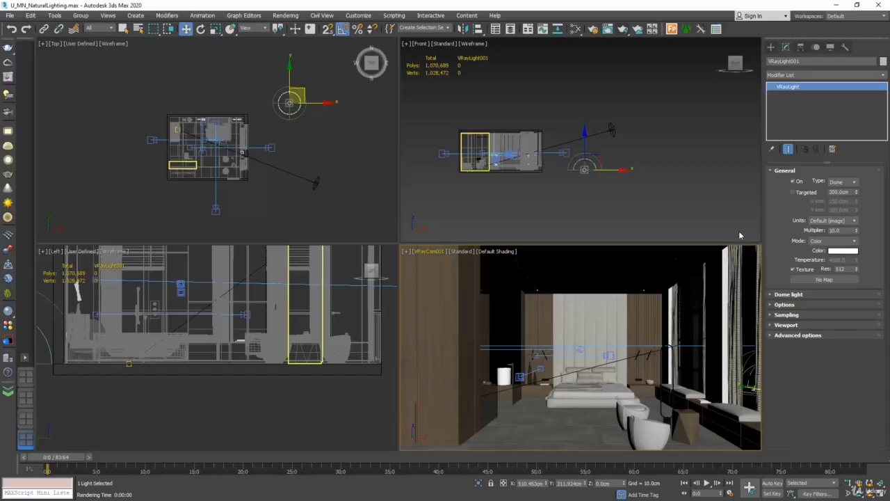
# Put a VRayBitmap loading abandoned_hopper_terminal_04_4k into the dome light's Texture slot
pyautogui.click(840, 279)
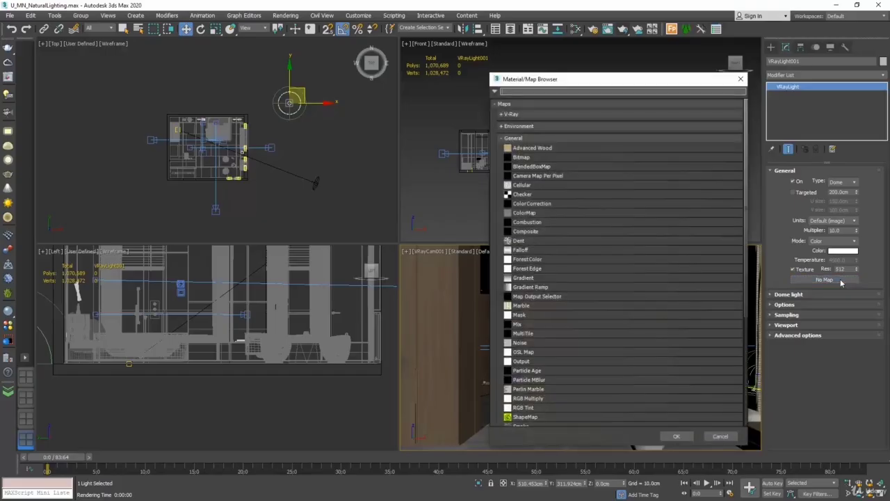
pyautogui.click(512, 113)
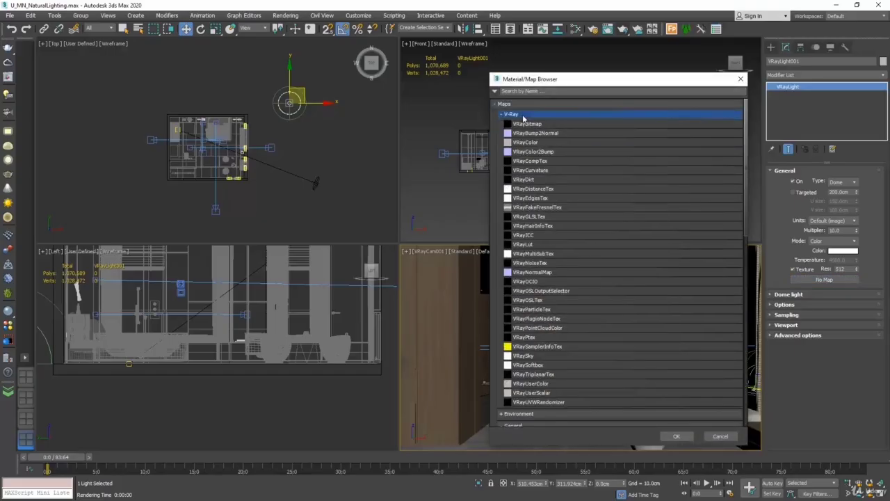
pyautogui.click(532, 124)
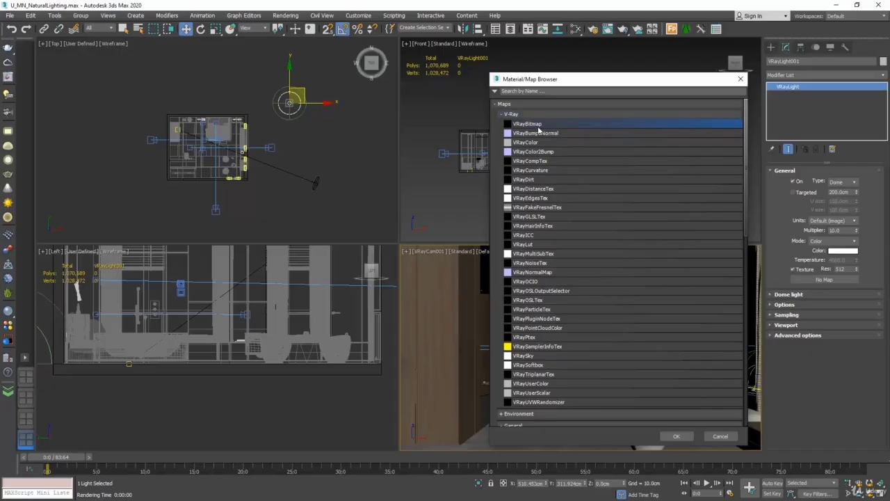
pyautogui.click(676, 436)
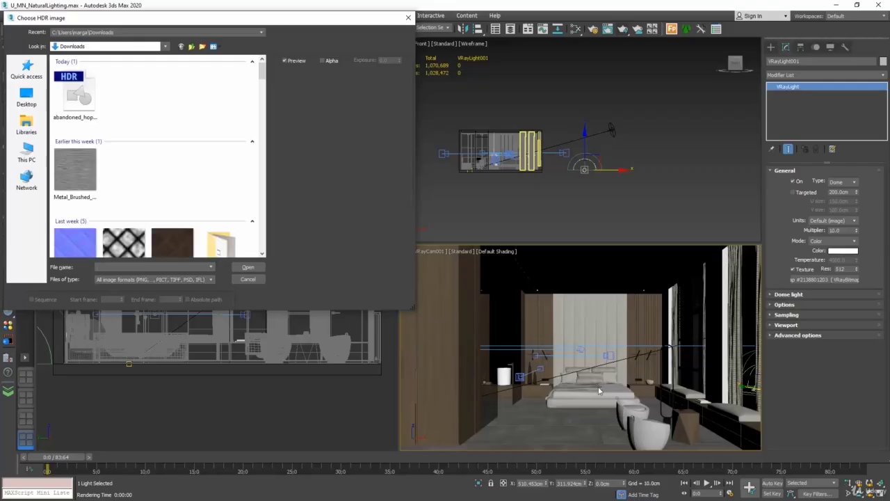
pyautogui.click(78, 101)
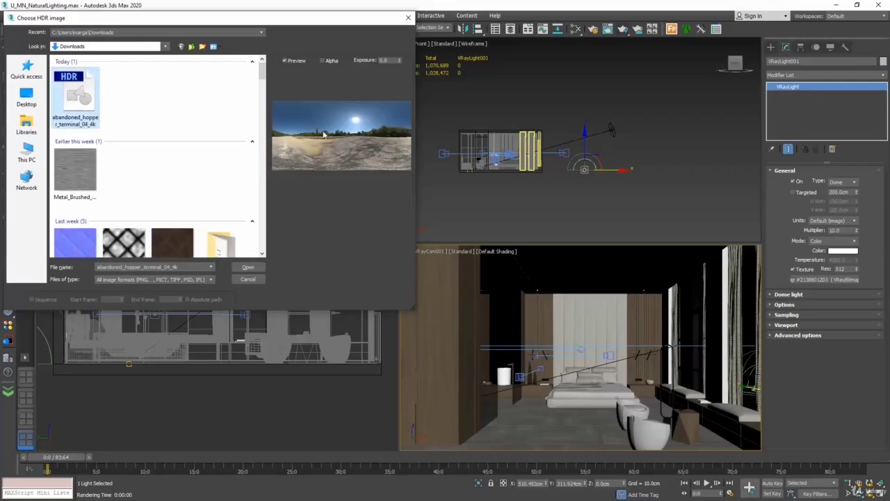
pyautogui.click(255, 267)
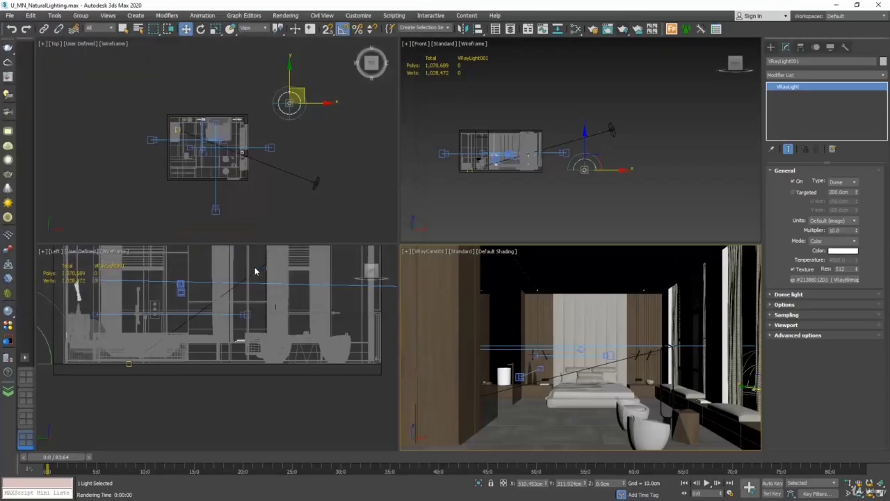
# Render the bedroom camera view lit by the HDRI dome light, then close the frame buffer
pyautogui.click(623, 29)
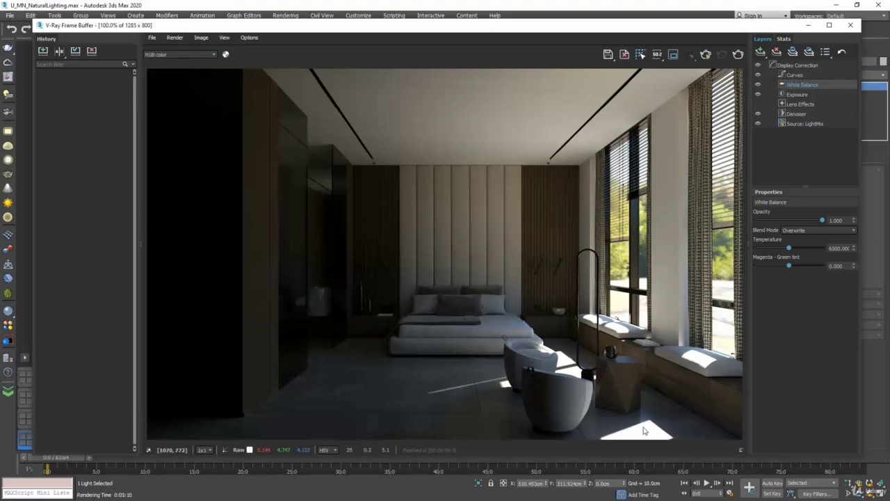
pyautogui.click(850, 25)
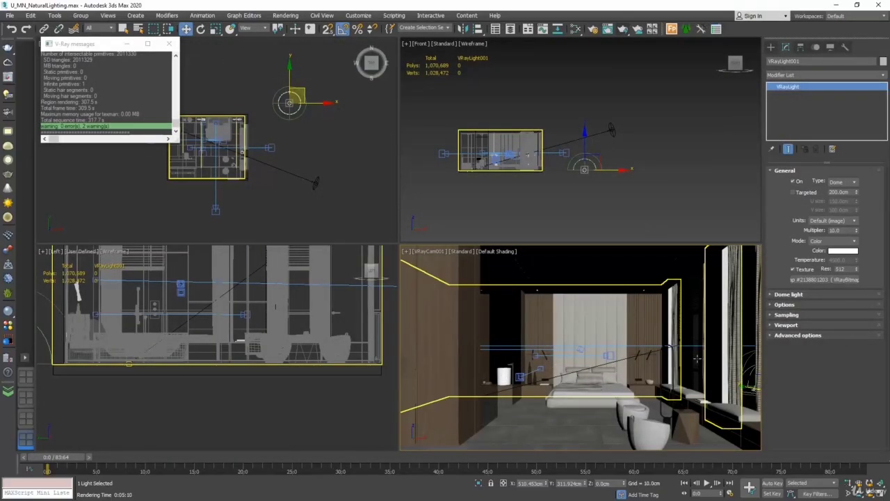
# Maximize the camera view and open the Environment and Effects window
pyautogui.click(881, 492)
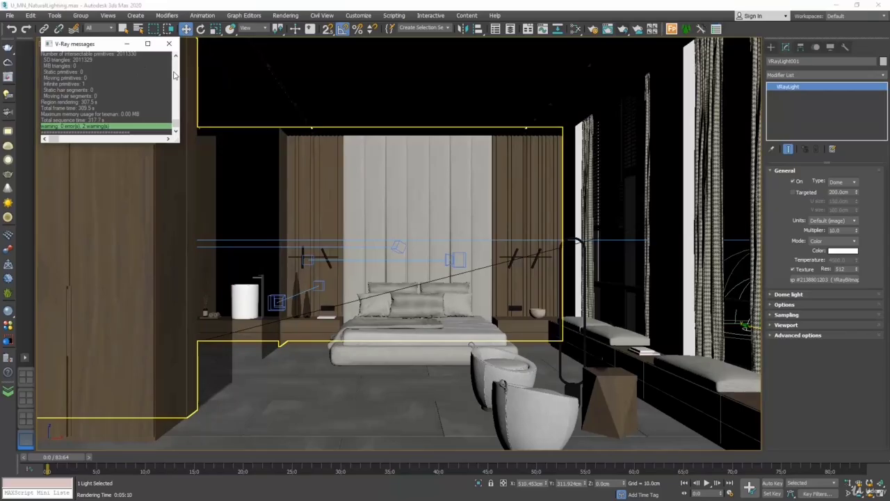
pyautogui.click(169, 43)
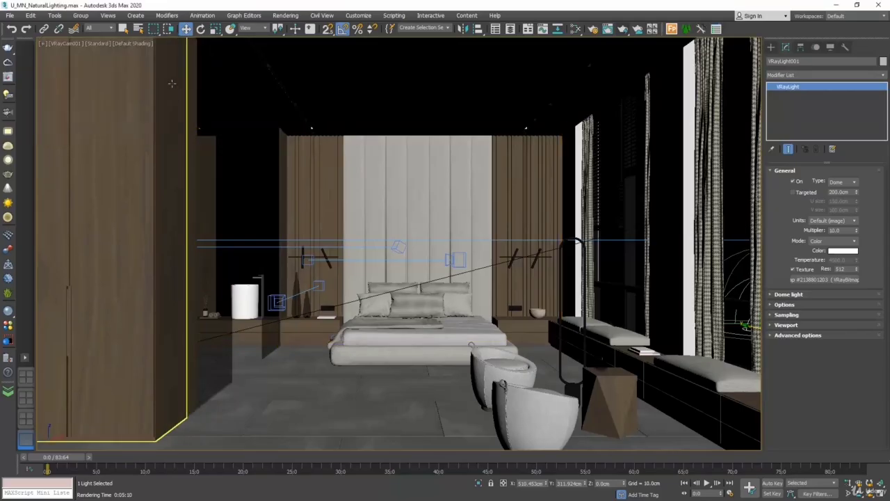
pyautogui.click(132, 44)
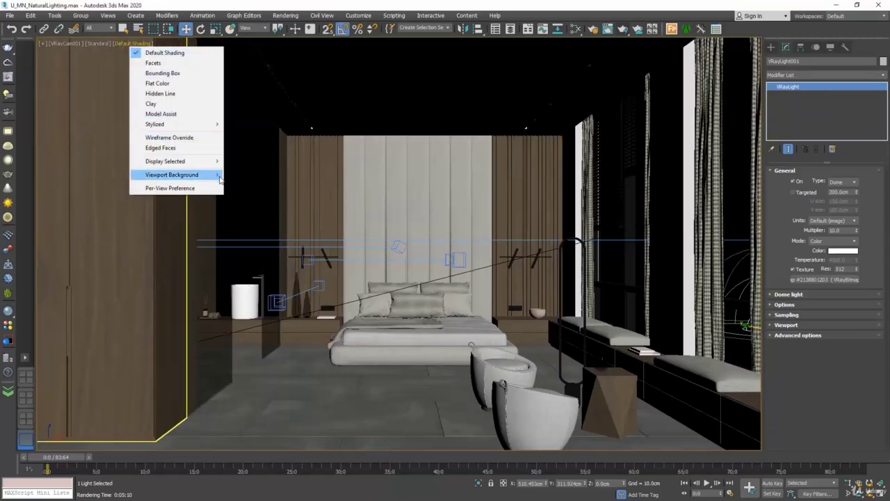
pyautogui.moveTo(209, 174)
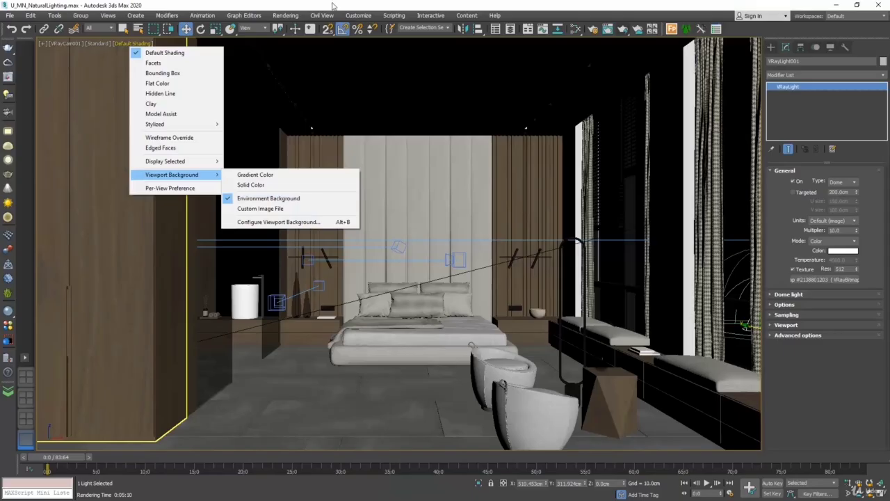
pyautogui.click(286, 16)
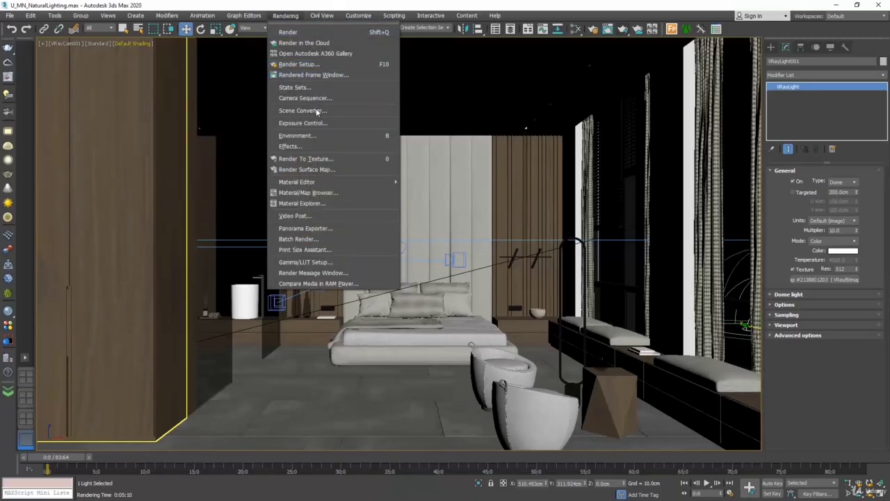
pyautogui.click(308, 135)
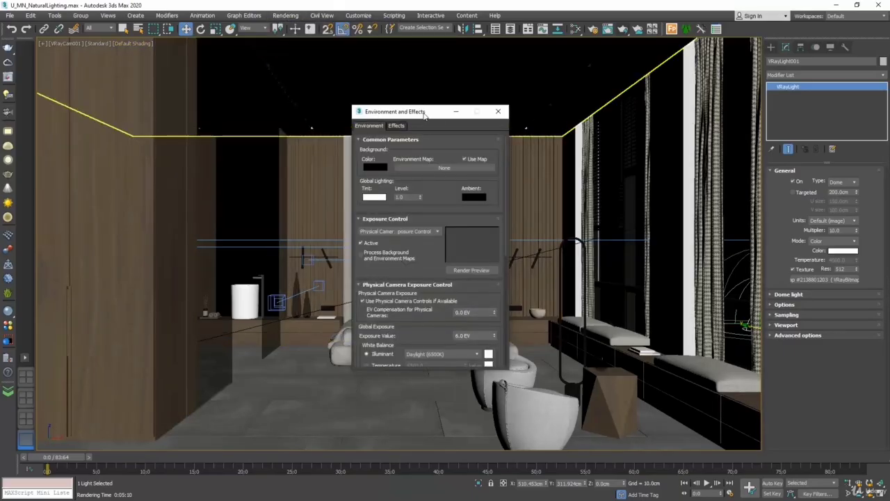
pyautogui.moveTo(426, 112); pyautogui.dragTo(322, 94)
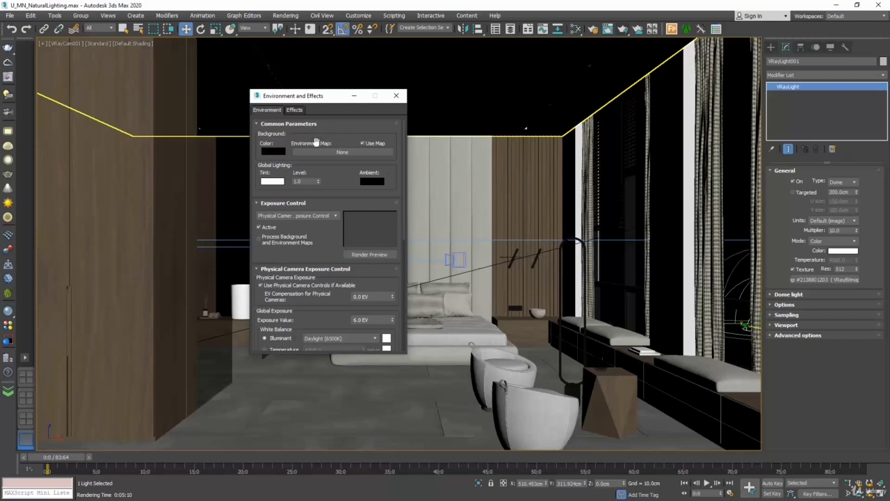
# Instance the dome light's VRayBitmap into the Environment Map slot and close the window
pyautogui.click(341, 152)
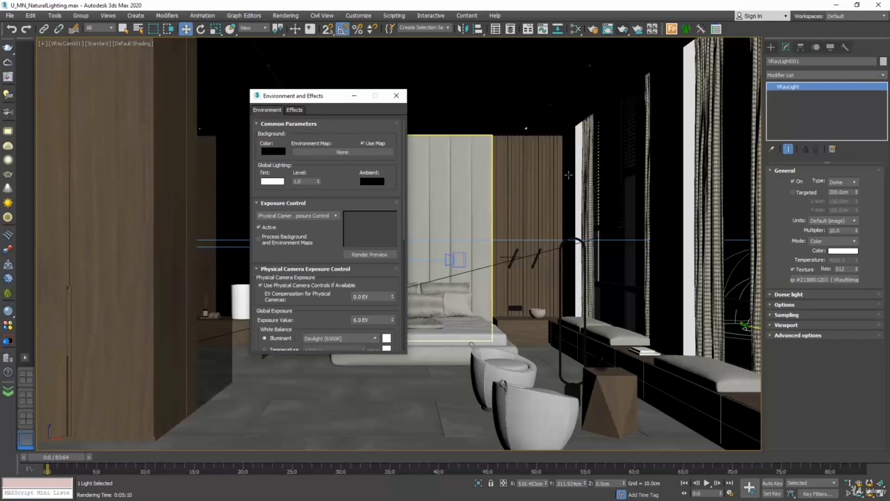
pyautogui.moveTo(844, 281); pyautogui.dragTo(363, 148)
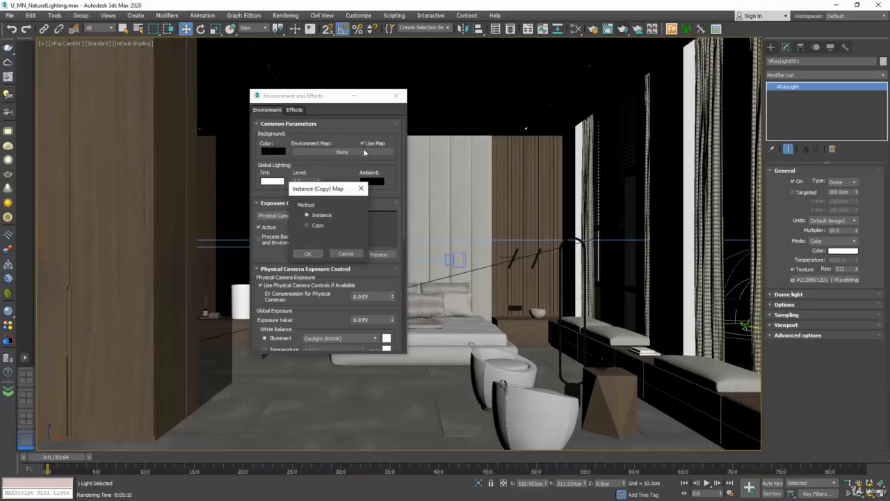
pyautogui.click(308, 254)
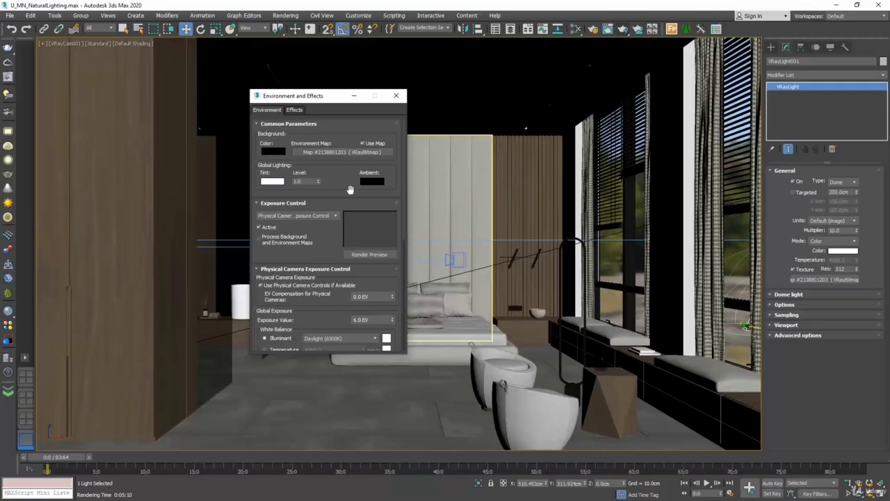
pyautogui.click(396, 96)
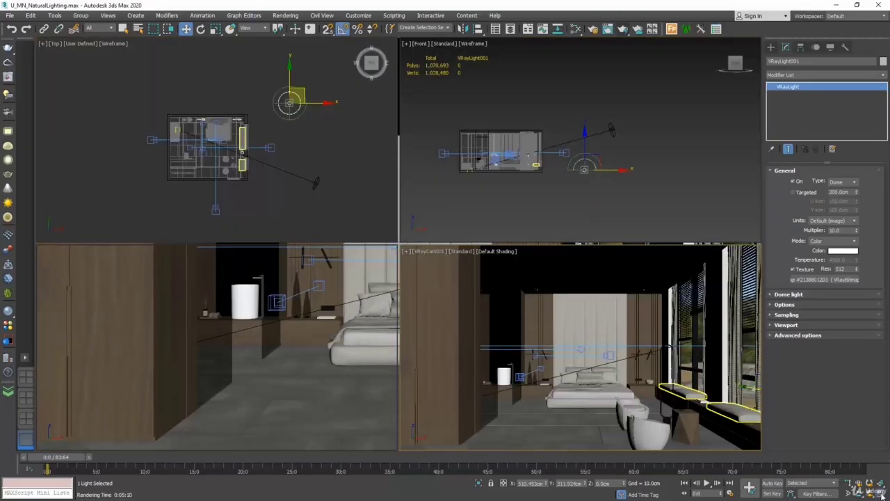
# Restore the four-viewport layout and rotate the dome light to about -180° in the Top view
pyautogui.hotkey('alt', 'w')
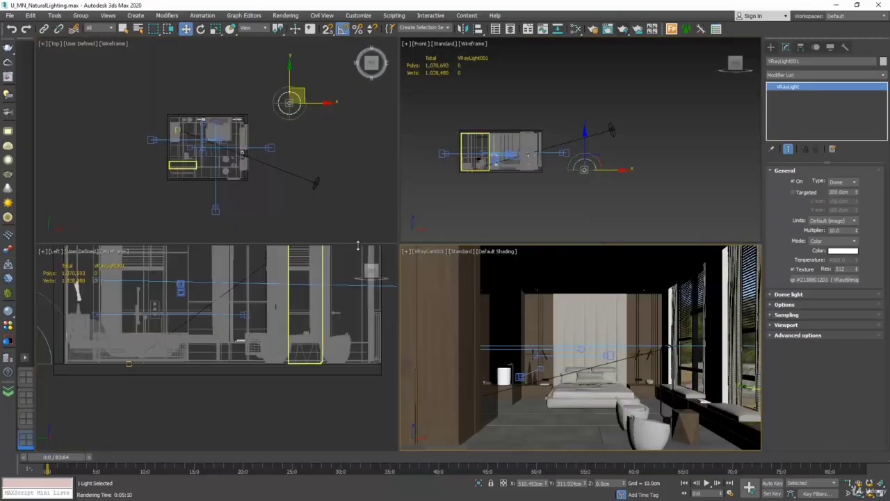
pyautogui.click(200, 29)
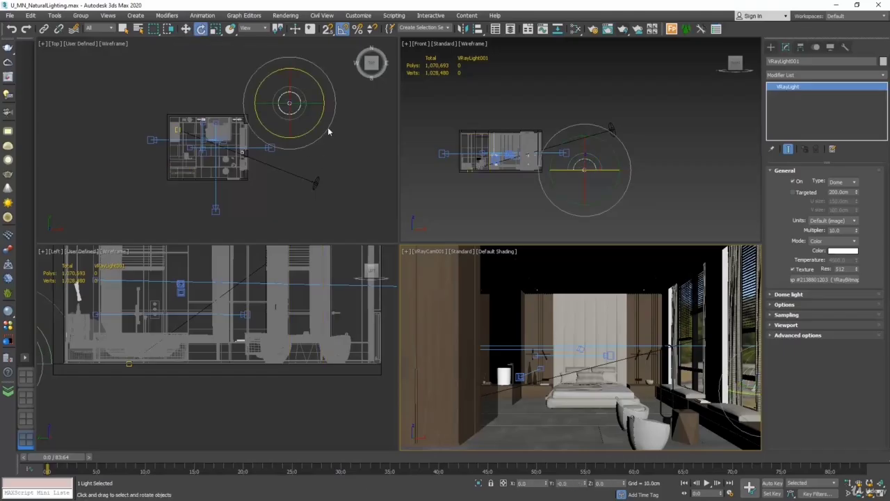
pyautogui.moveTo(329, 128); pyautogui.dragTo(352, 45)
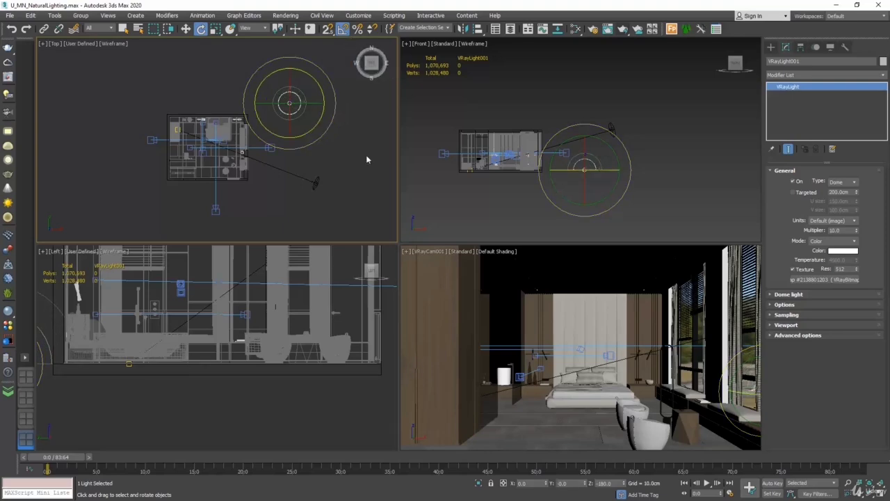
pyautogui.click(366, 156)
# Render the bedroom to check the sunlight, then close the frame buffer and V-Ray log
pyautogui.click(623, 29)
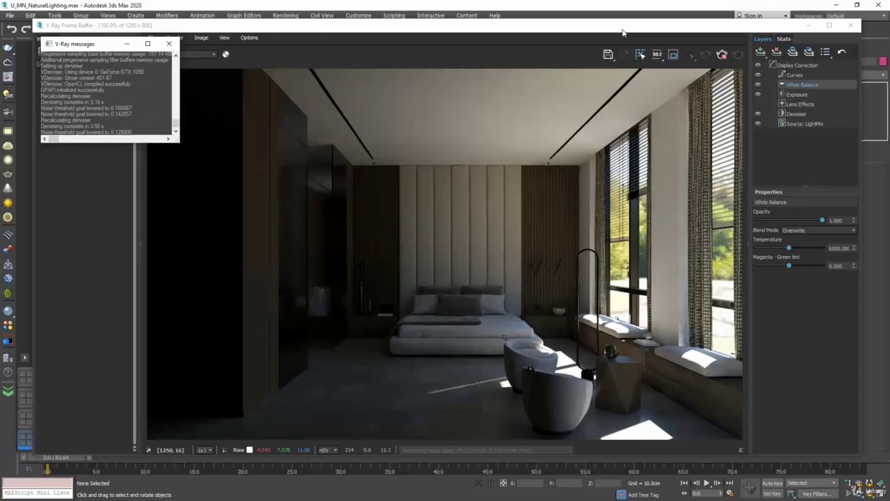
pyautogui.click(850, 25)
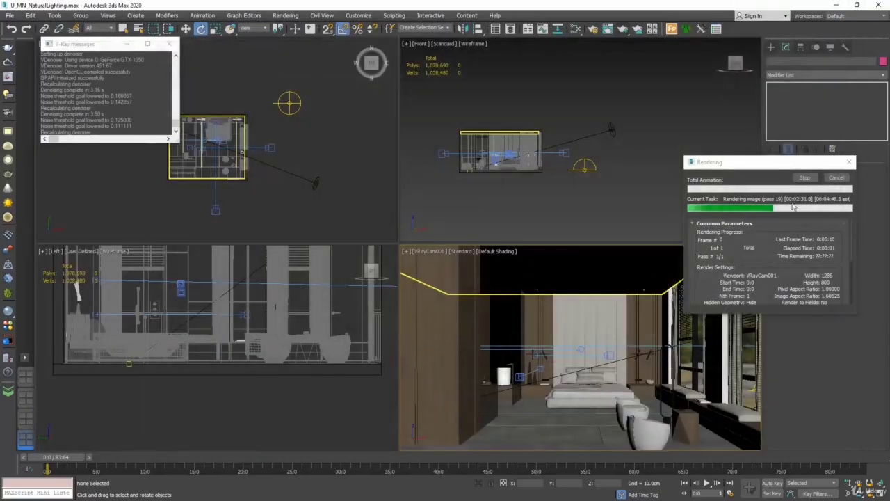
pyautogui.click(835, 178)
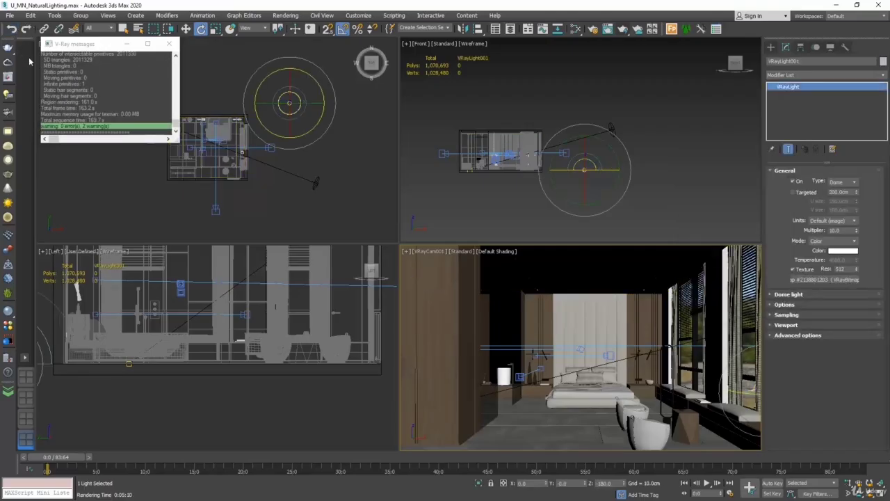
pyautogui.click(214, 73)
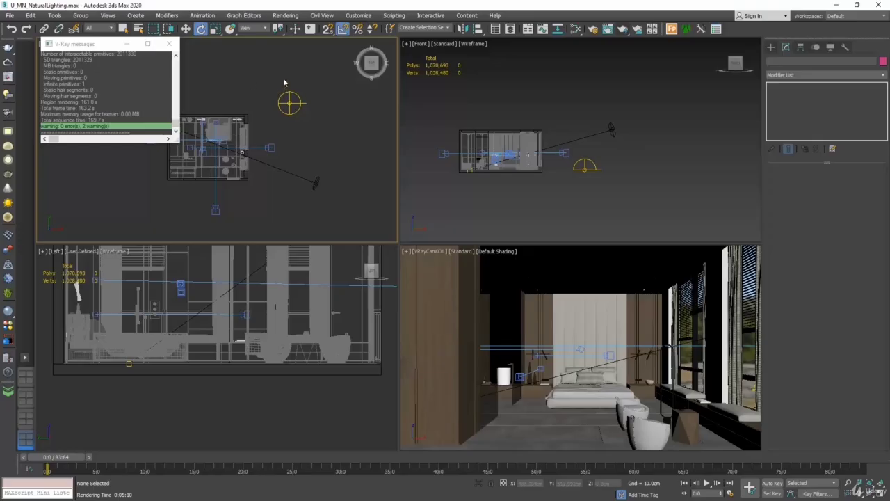
pyautogui.scroll(2, 283, 78)
pyautogui.click(170, 46)
# Review the Abandoned Hopper Terminal 04 HDRI page and close the other browser tab
pyautogui.scroll(5, 310, 87)
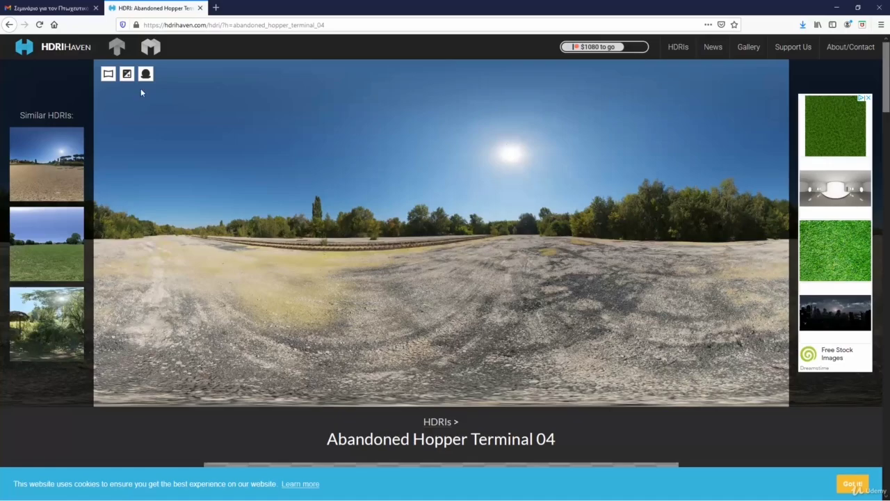
pyautogui.click(96, 8)
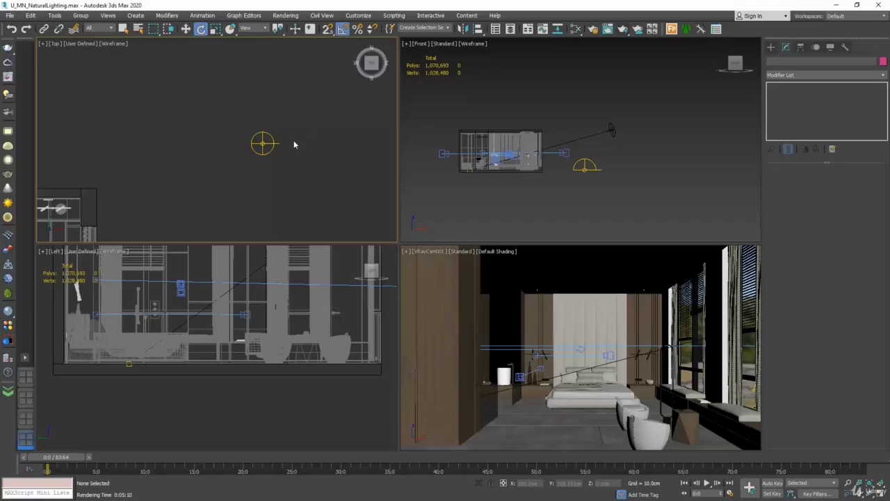
# In the Slate Material Editor, add the dome light's HDRI Texture map to View1 as an instanced VRayBitmap node
pyautogui.scroll(-5, 301, 96)
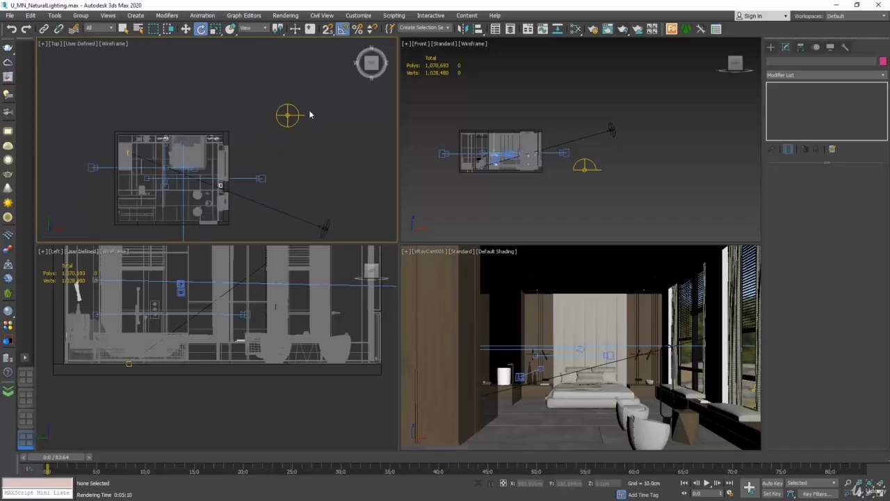
pyautogui.click(574, 29)
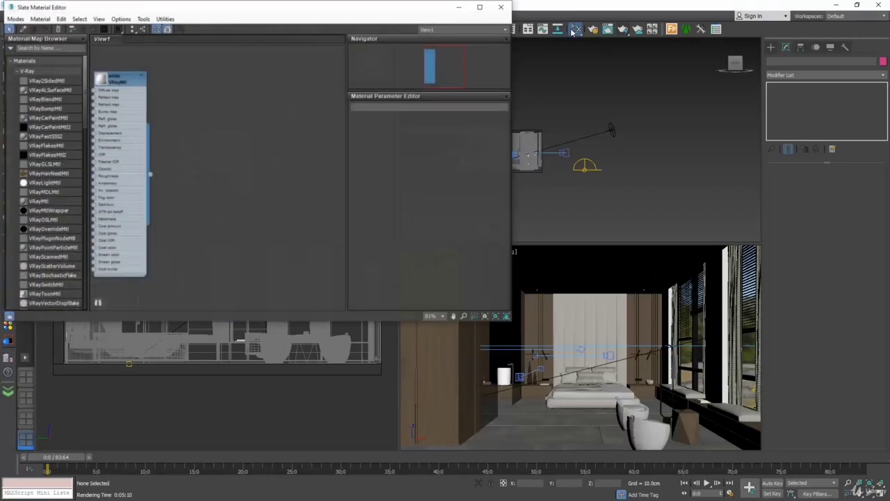
pyautogui.moveTo(286, 13); pyautogui.dragTo(420, 201)
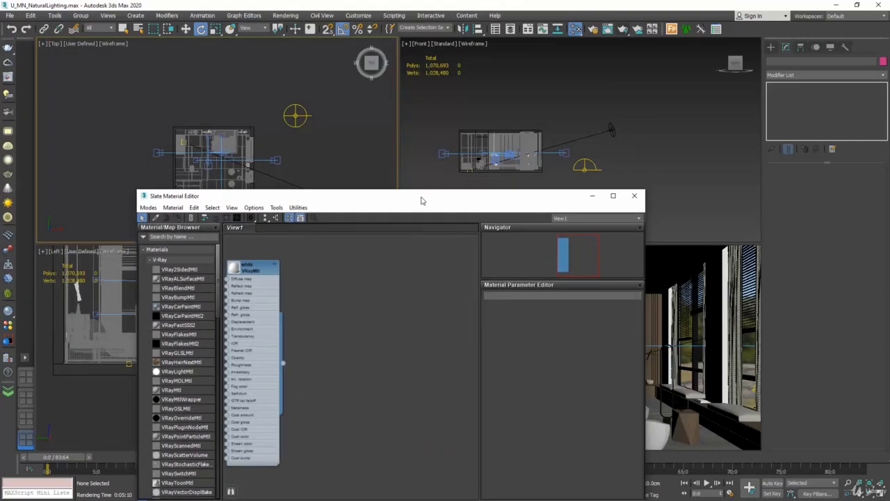
pyautogui.click(302, 122)
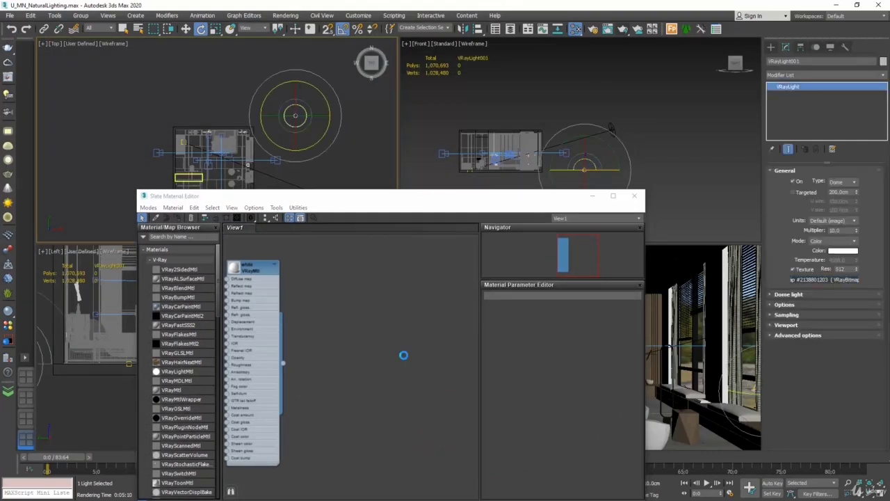
pyautogui.moveTo(403, 355); pyautogui.dragTo(404, 358)
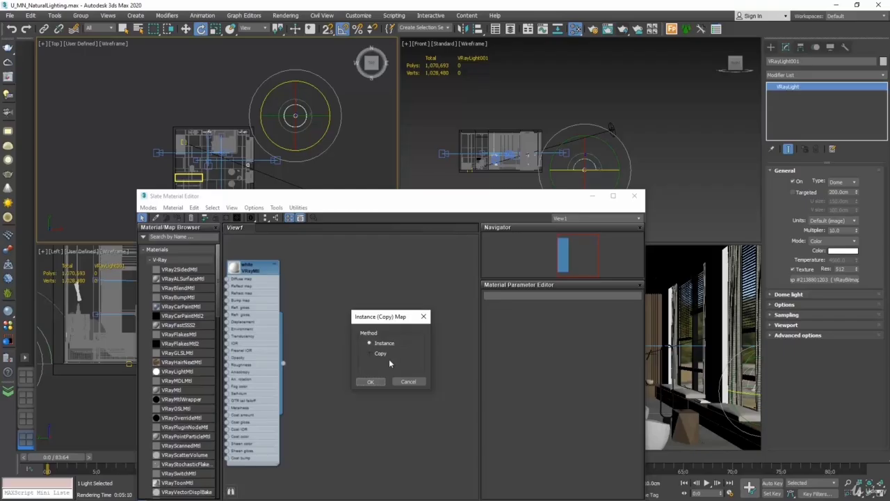
pyautogui.click(376, 382)
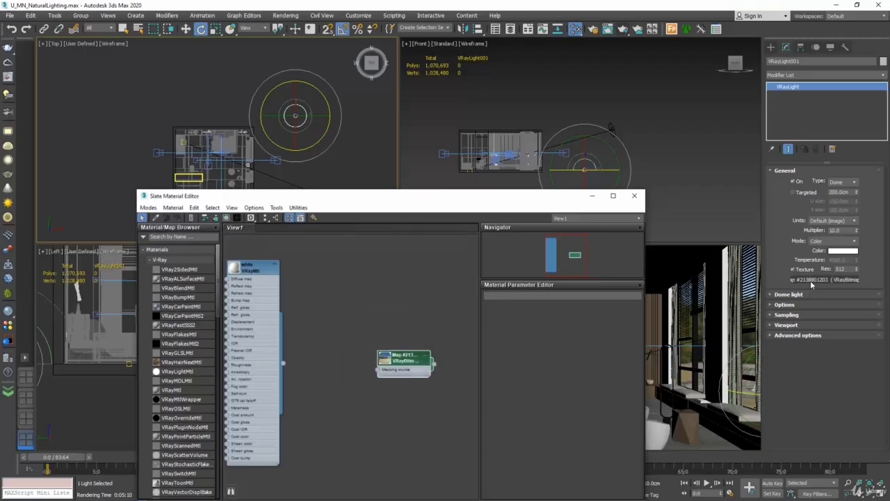
pyautogui.scroll(6, 417, 339)
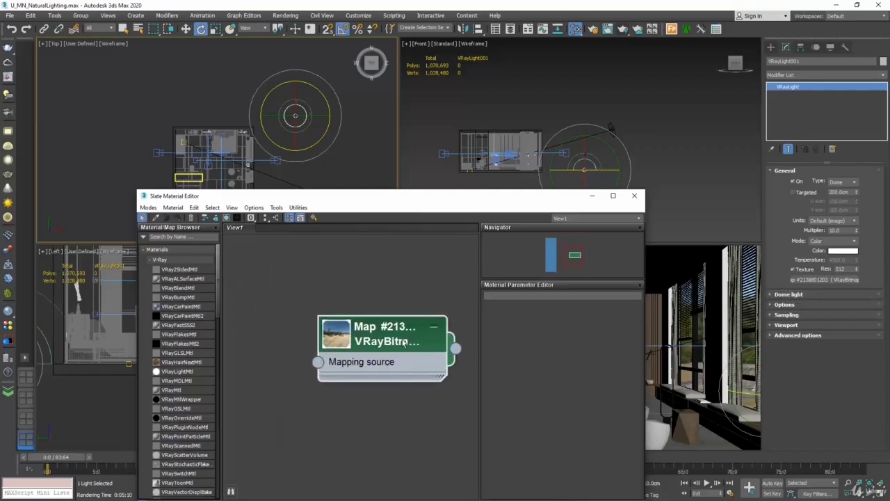
pyautogui.moveTo(411, 302); pyautogui.dragTo(381, 281, button='middle')
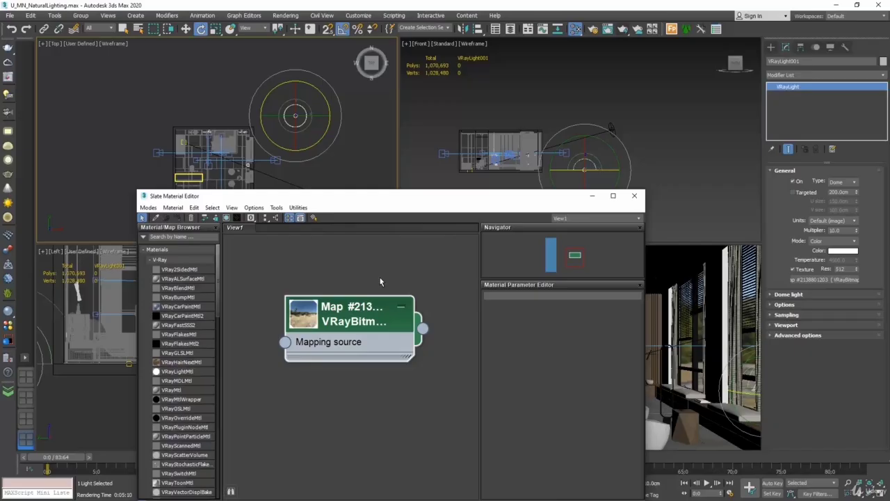
# Set the VRayBitmap HDRI's horizontal rotation to 50 and test-render the camera view
pyautogui.doubleClick(357, 320)
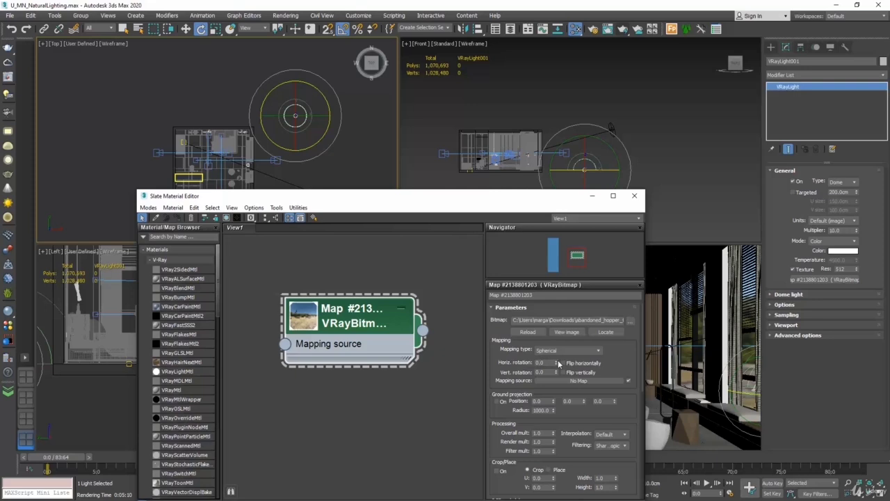
pyautogui.moveTo(558, 363); pyautogui.dragTo(560, 345)
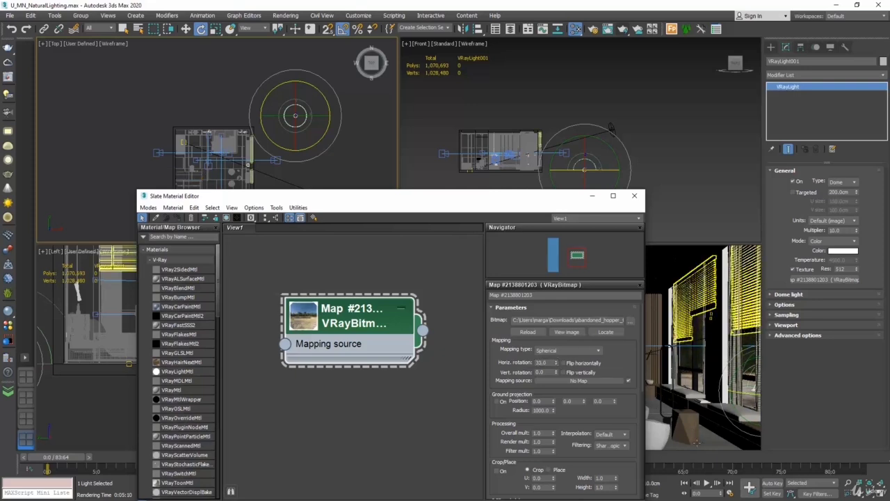
pyautogui.click(690, 406)
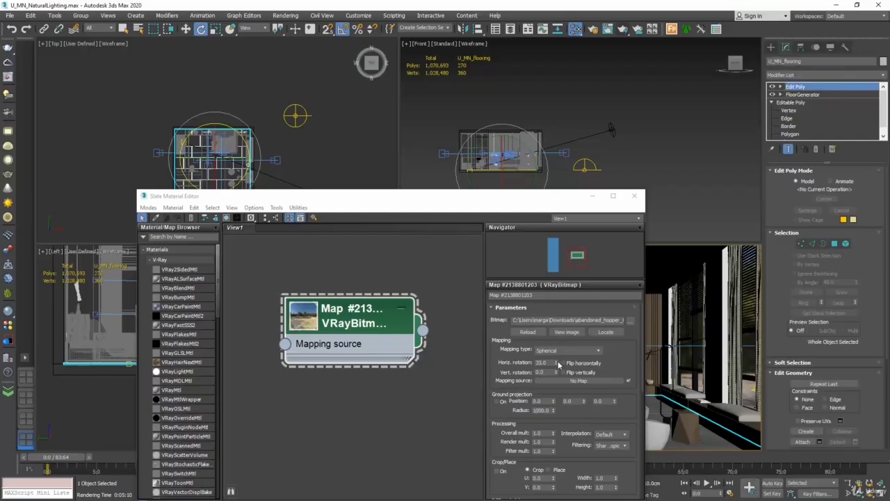
pyautogui.moveTo(556, 363); pyautogui.dragTo(560, 349)
pyautogui.write('50')
pyautogui.press('Return')
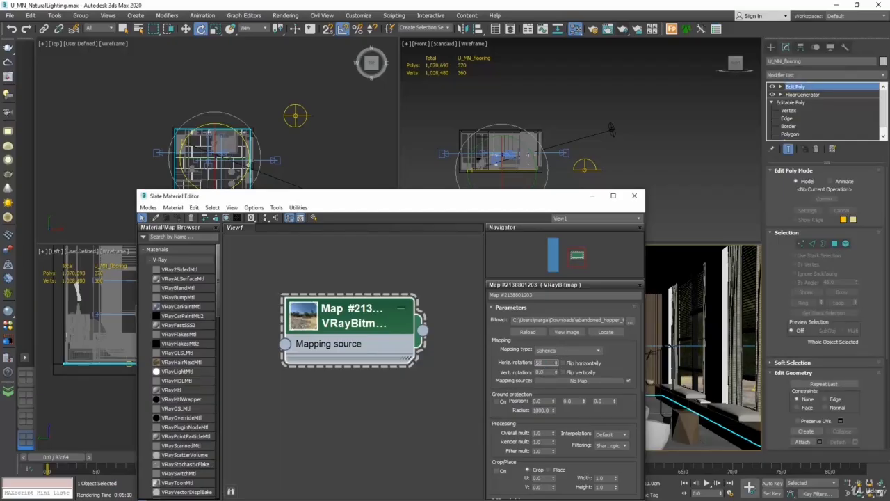
pyautogui.click(624, 30)
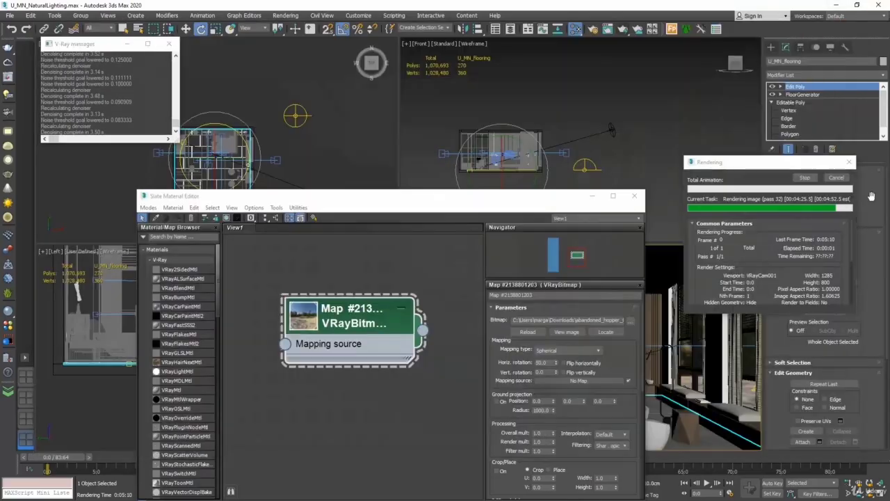
pyautogui.click(850, 25)
pyautogui.click(838, 179)
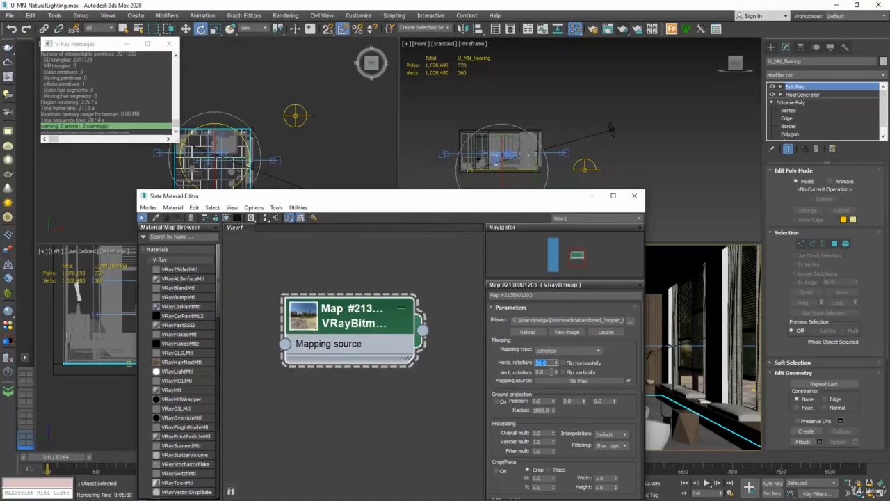
# Change the horizontal rotation to 100 and re-render the bedroom, then close the frame buffer
pyautogui.press('Return')
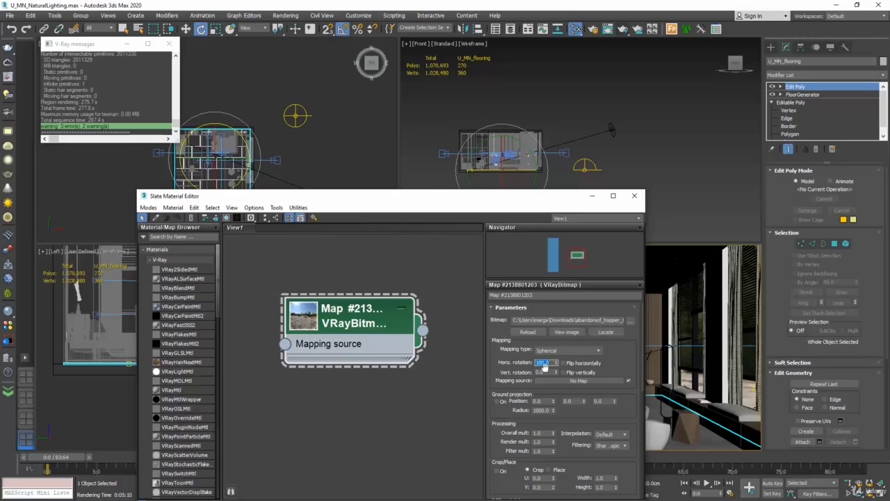
pyautogui.click(624, 29)
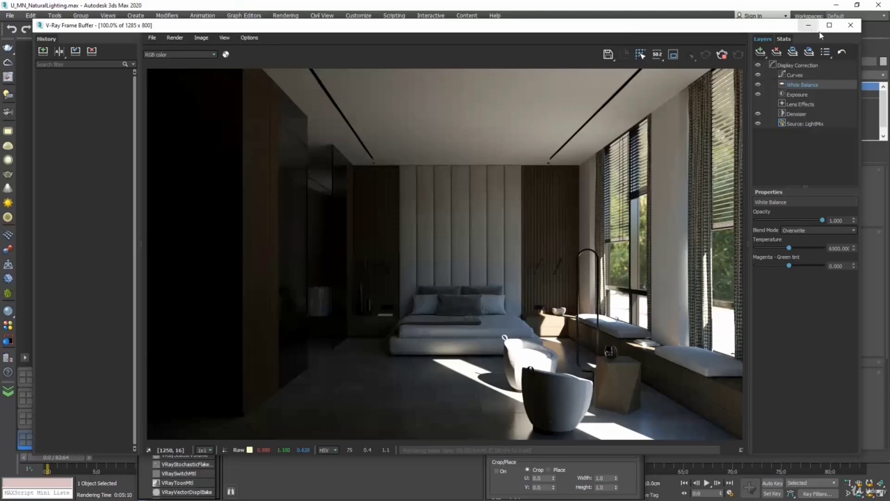
pyautogui.click(850, 26)
pyautogui.click(836, 178)
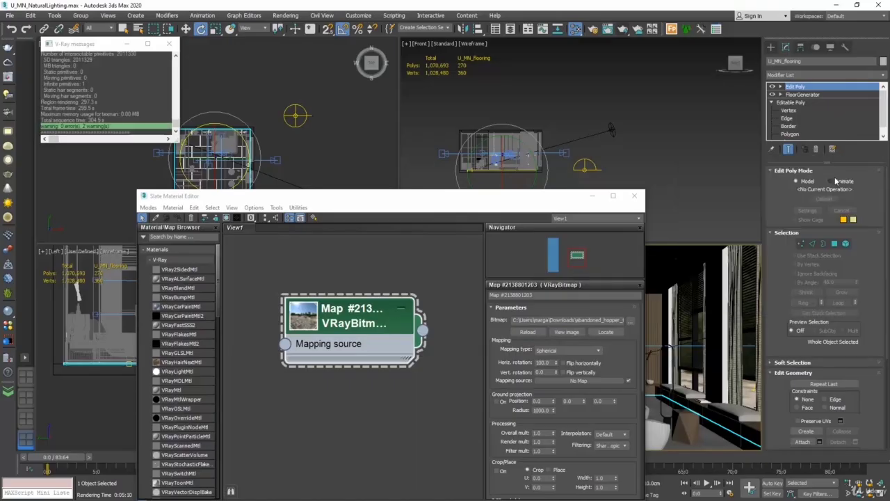
# Close the material editor, switch the camera viewport to Perspective, and pan and orbit around the building
pyautogui.click(634, 198)
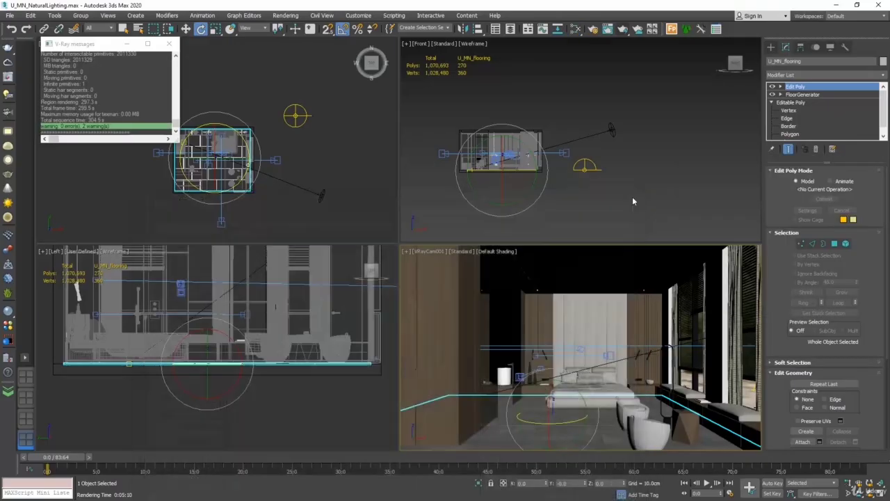
pyautogui.click(439, 257)
pyautogui.click(440, 257)
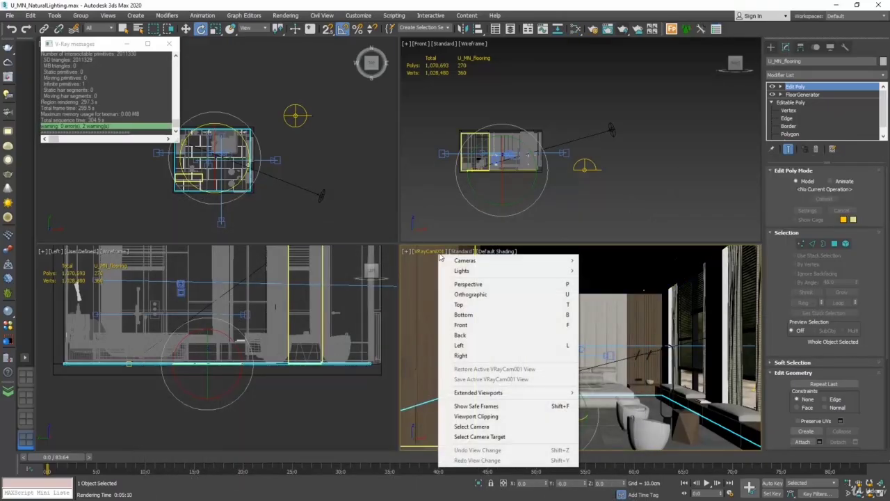
pyautogui.click(464, 284)
pyautogui.moveTo(632, 326); pyautogui.dragTo(522, 352, button='middle')
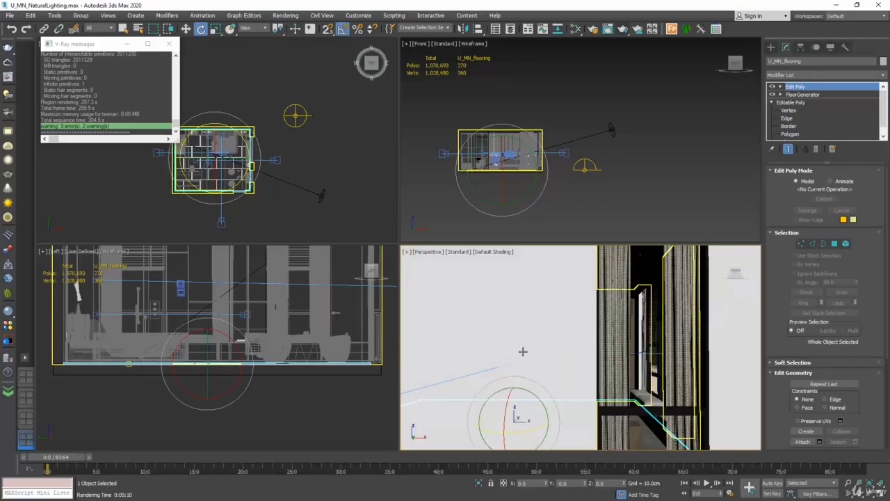
pyautogui.scroll(-6, 523, 352)
pyautogui.keyDown('alt'); pyautogui.moveTo(582, 340); pyautogui.dragTo(681, 343, button='middle'); pyautogui.keyUp('alt')
pyautogui.scroll(3, 685, 348)
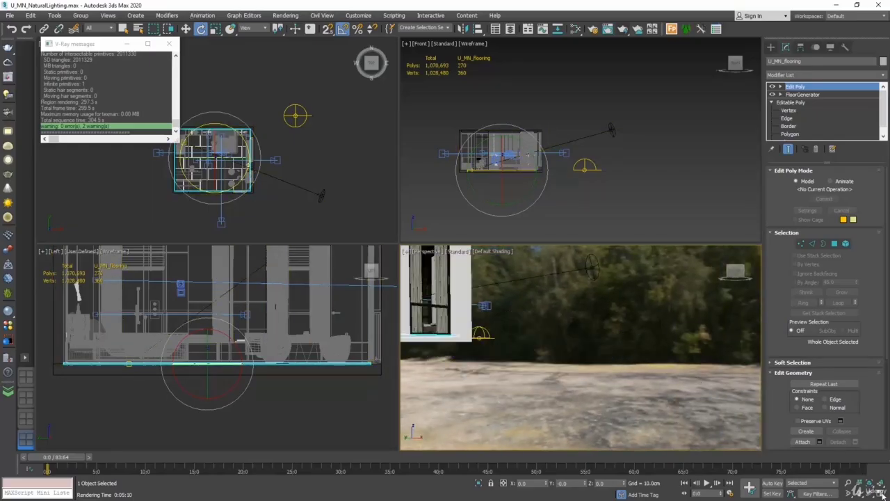
# Maximize the perspective viewport, orbit up to the sky and trees backdrop, and close V-Ray messages
pyautogui.click(882, 487)
pyautogui.keyDown('alt'); pyautogui.moveTo(561, 311); pyautogui.dragTo(510, 313, button='middle'); pyautogui.keyUp('alt')
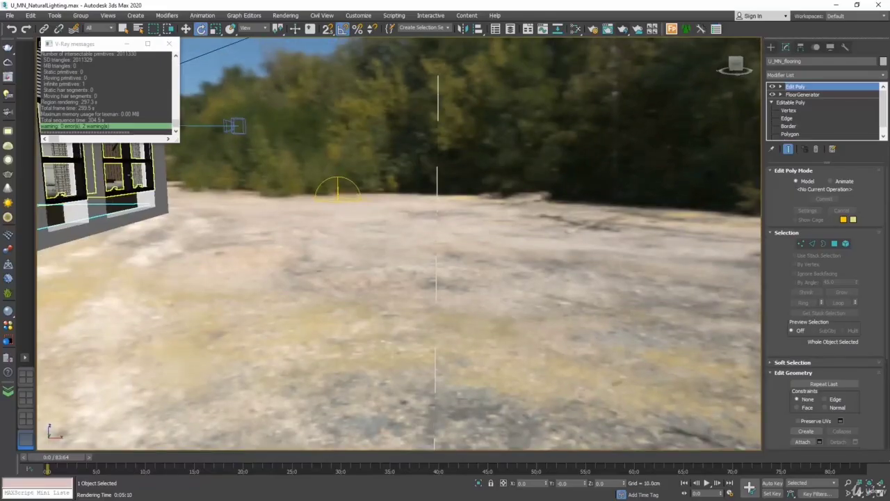
pyautogui.click(169, 44)
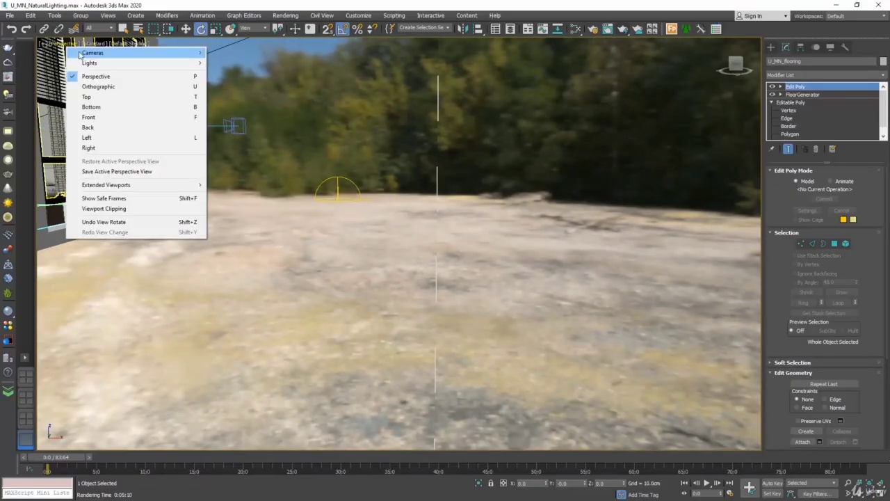
pyautogui.click(69, 44)
# Switch back to VRayCam001, set the VRayBitmap's Overall mult to 5.0, and start a production render
pyautogui.moveTo(90, 53)
pyautogui.click(241, 54)
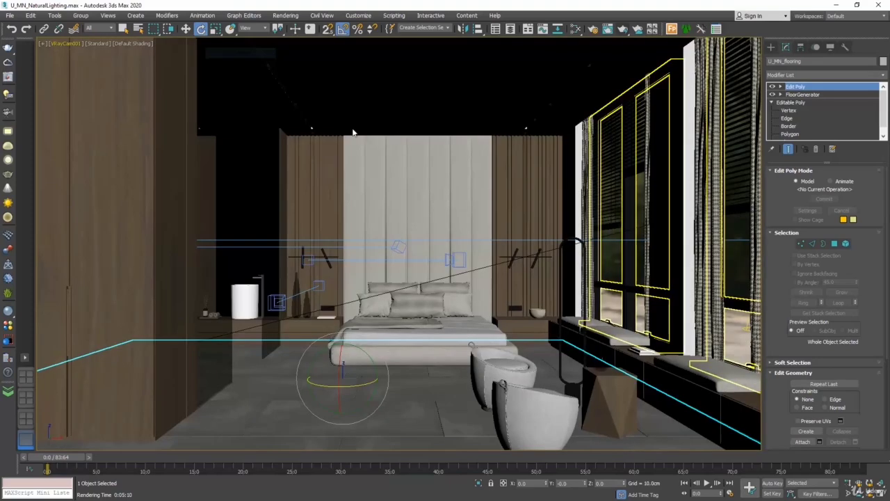
pyautogui.click(577, 29)
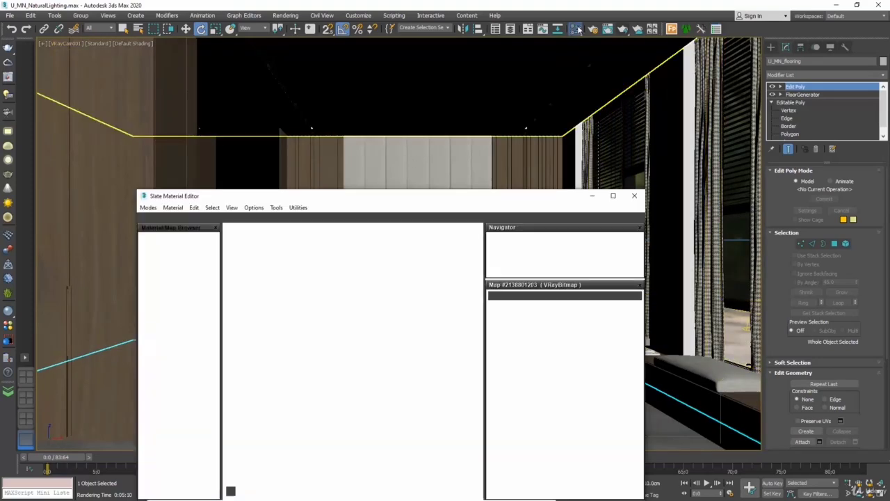
pyautogui.moveTo(471, 201); pyautogui.dragTo(492, 64)
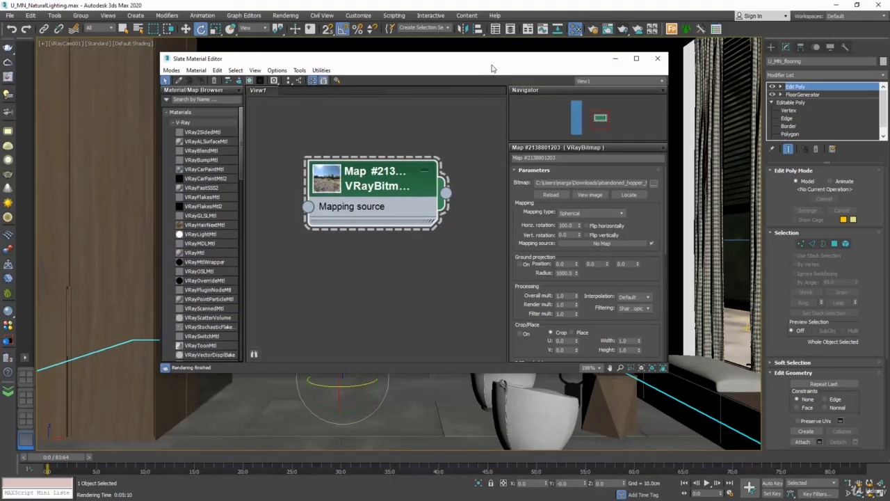
pyautogui.click(565, 296)
pyautogui.write('5')
pyautogui.press('Return')
pyautogui.click(658, 58)
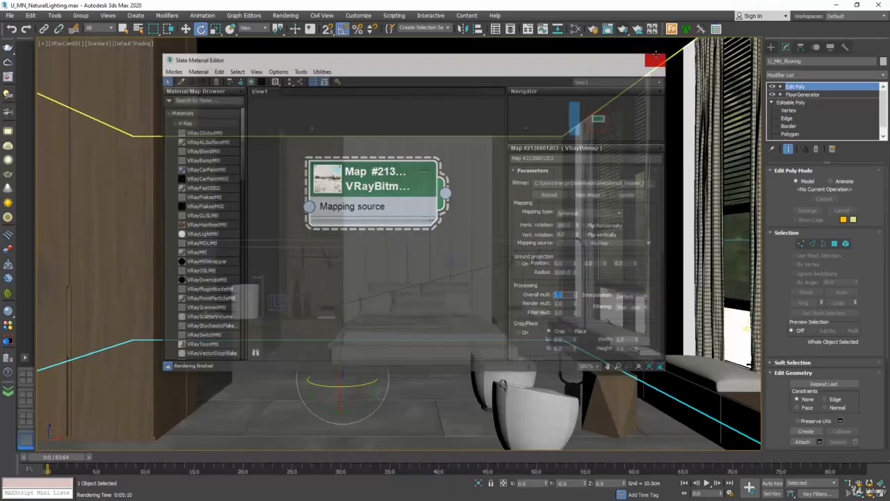
pyautogui.click(623, 29)
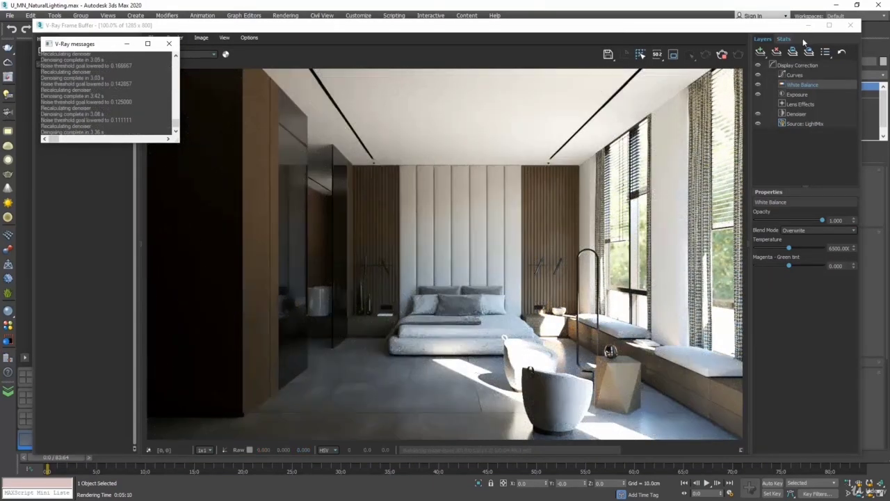
# Close the V-Ray Frame Buffer and the V-Ray messages window
pyautogui.click(850, 26)
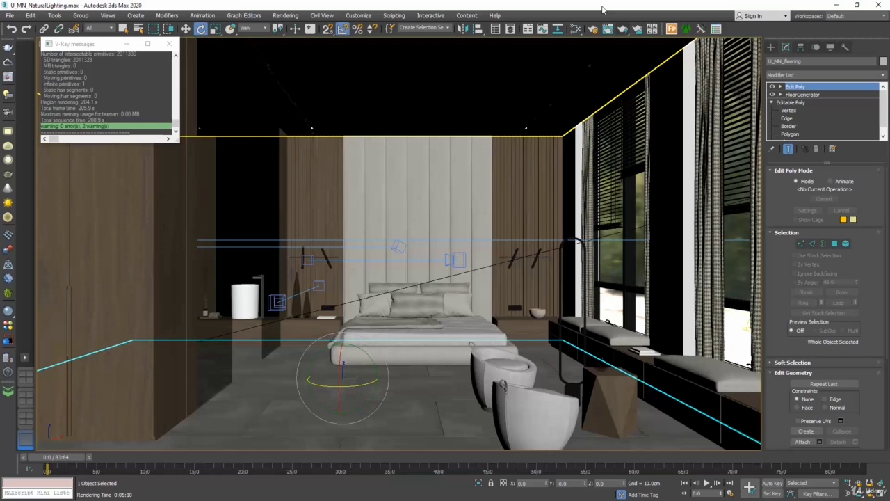
pyautogui.click(169, 43)
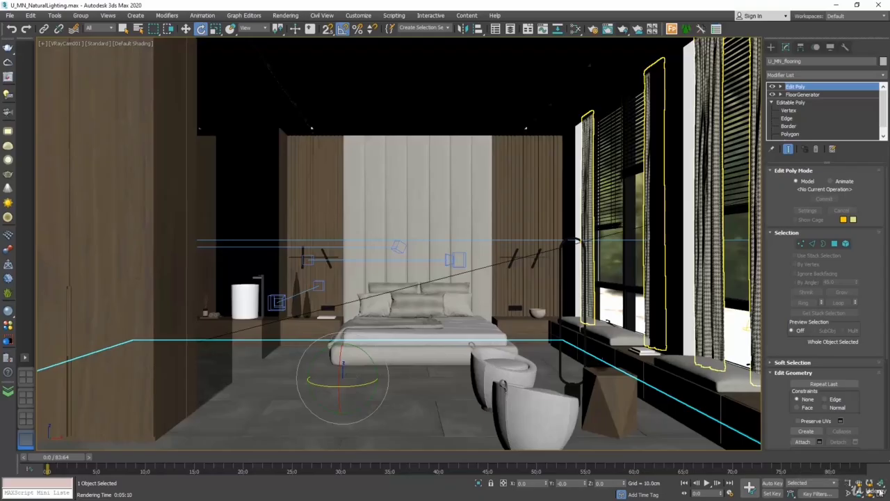
# Unhide U_MN_background 01 and 02 using Unhide by Name
pyautogui.rightClick(544, 182)
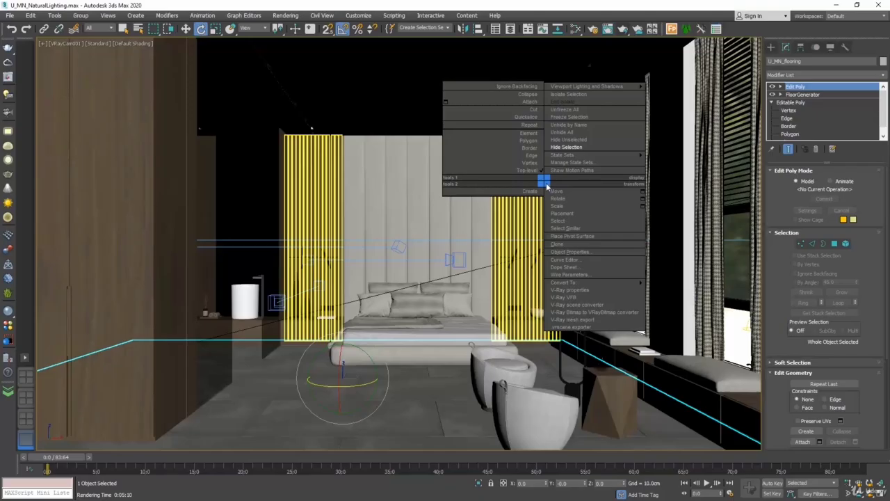
pyautogui.click(572, 124)
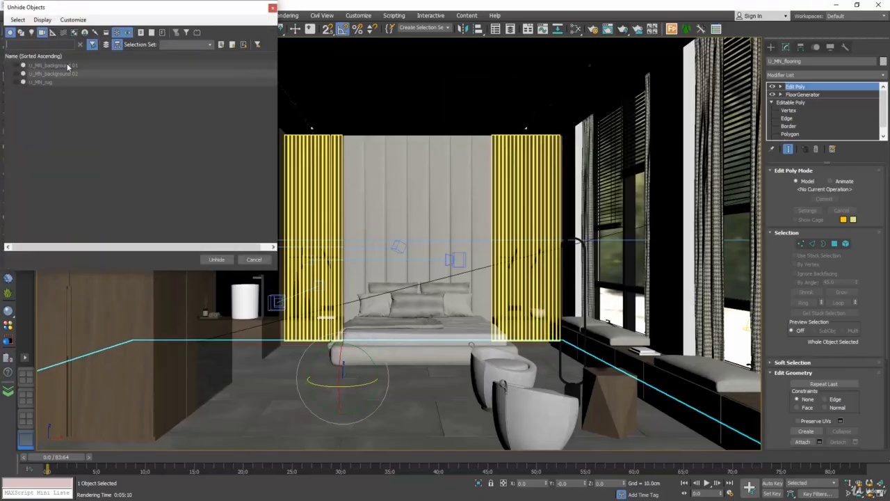
pyautogui.click(67, 65)
pyautogui.keyDown('shift'); pyautogui.click(67, 74); pyautogui.keyUp('shift')
pyautogui.click(219, 259)
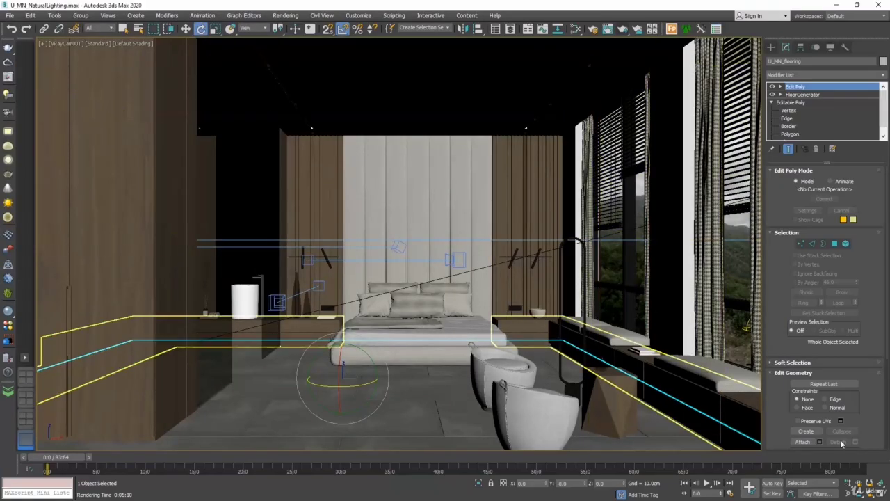
# Add U_MN_background 01 and 02 to VRayLight001's Exclude list, then render the camera view
pyautogui.click(874, 492)
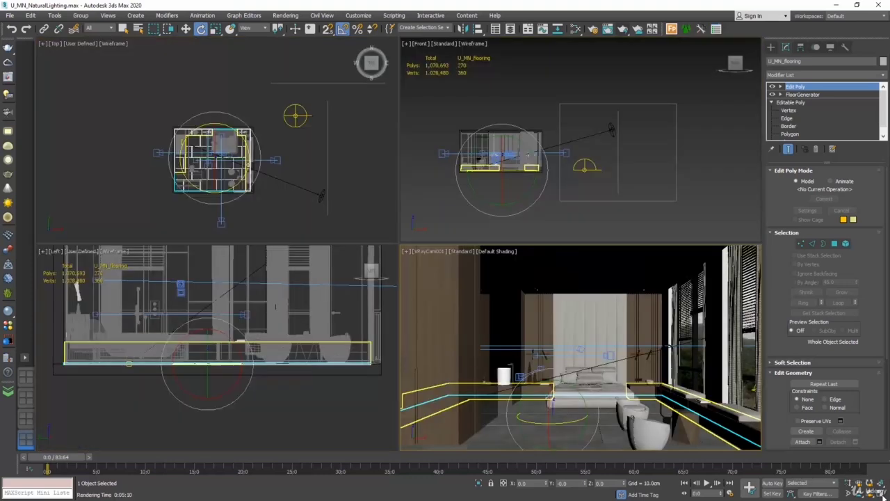
pyautogui.click(304, 82)
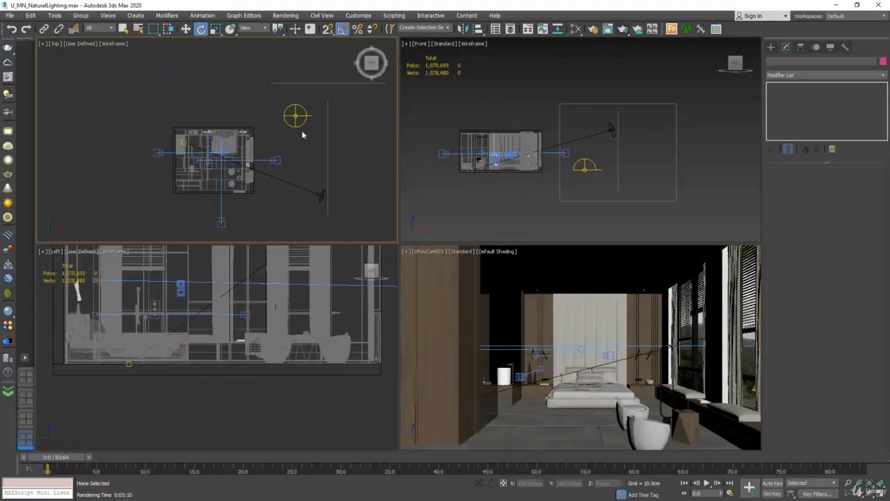
pyautogui.click(295, 116)
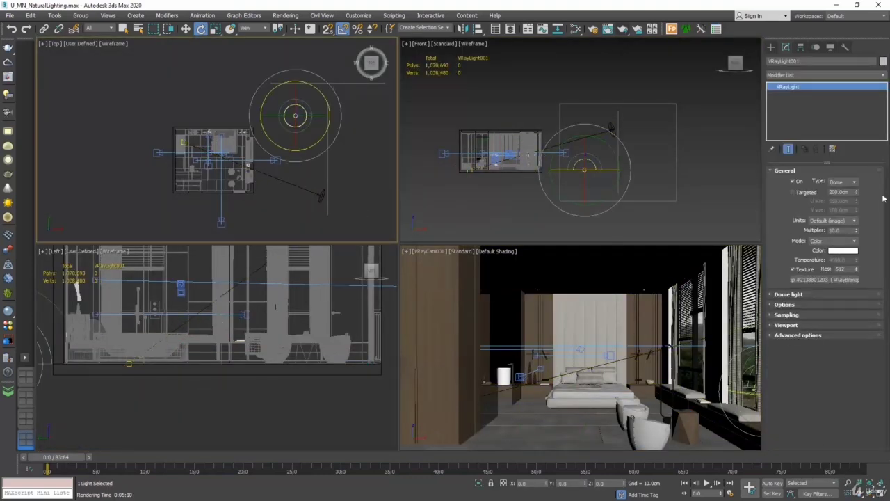
pyautogui.click(786, 304)
pyautogui.click(823, 316)
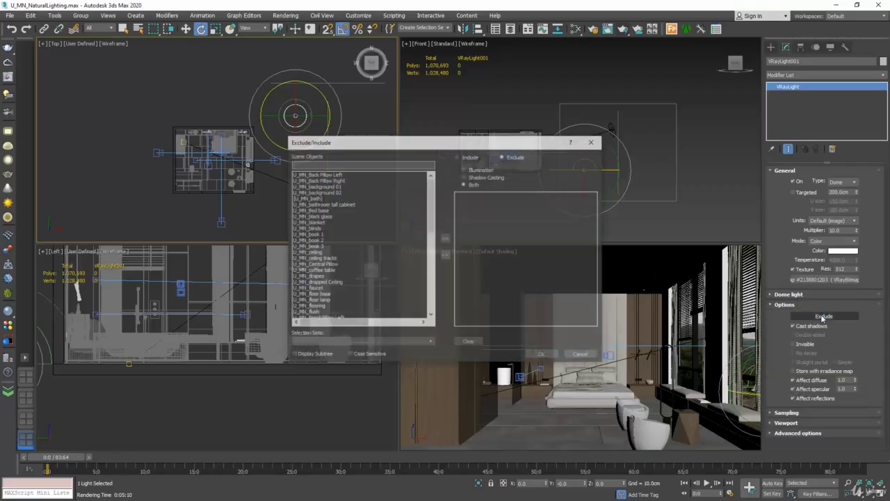
pyautogui.click(340, 187)
pyautogui.keyDown('shift'); pyautogui.click(338, 193); pyautogui.keyUp('shift')
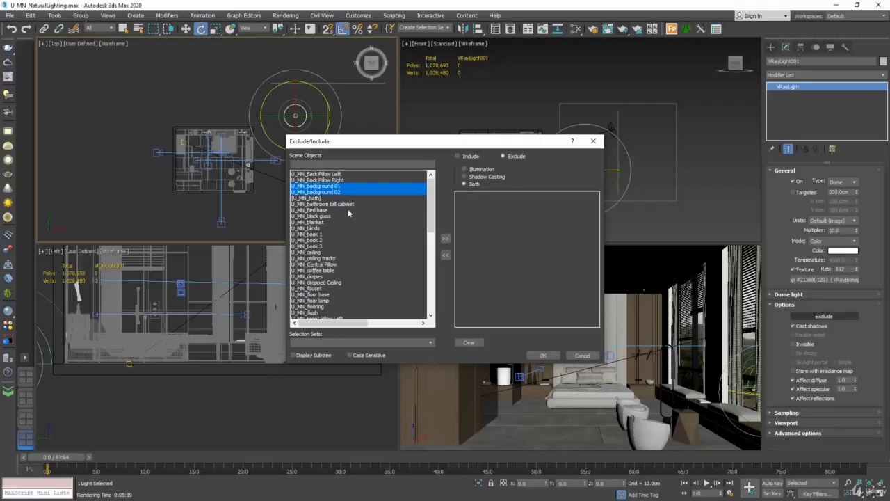
pyautogui.click(446, 238)
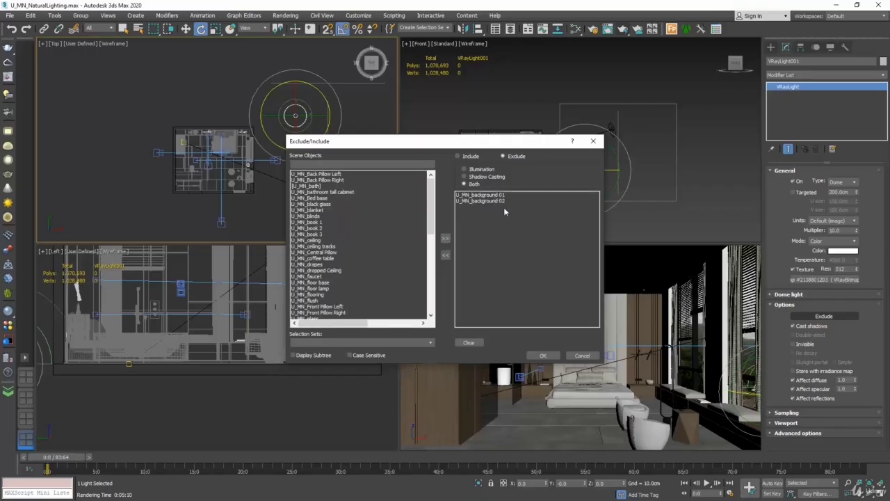
pyautogui.click(543, 355)
pyautogui.rightClick(550, 354)
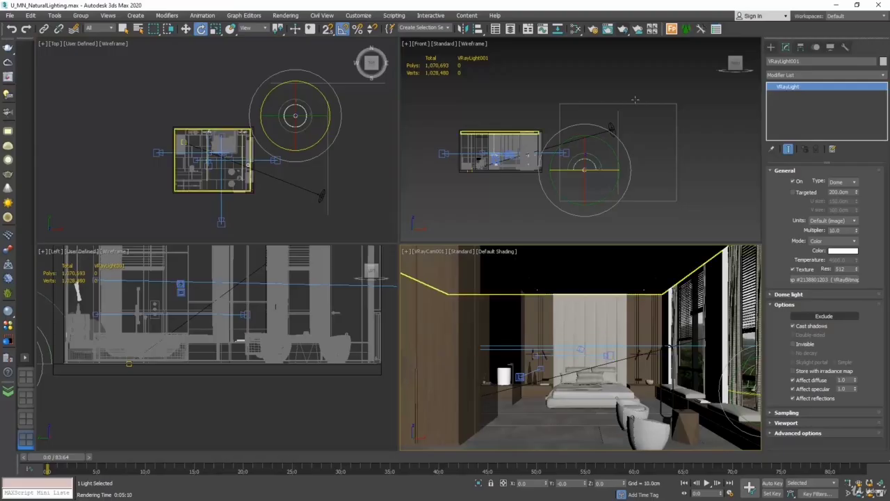
pyautogui.click(622, 29)
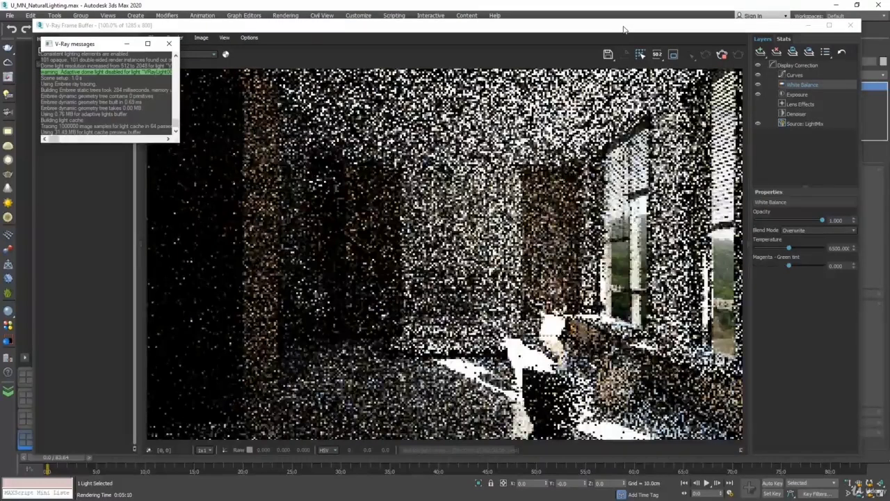